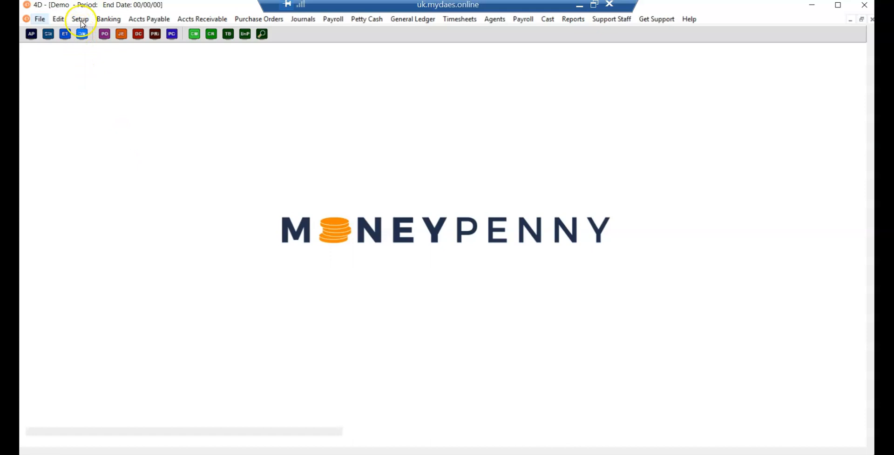
Step: Open the project setup, examine the company logo and the options for replacing it, and close without saving
click(82, 22)
click(79, 30)
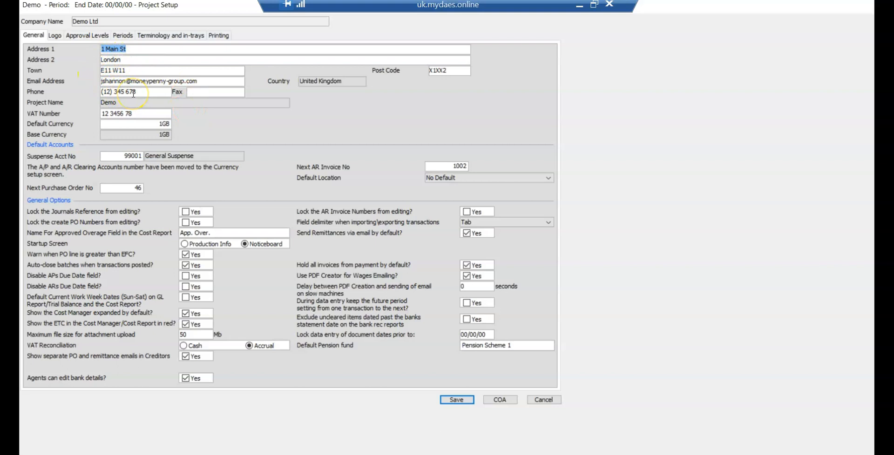
click(55, 36)
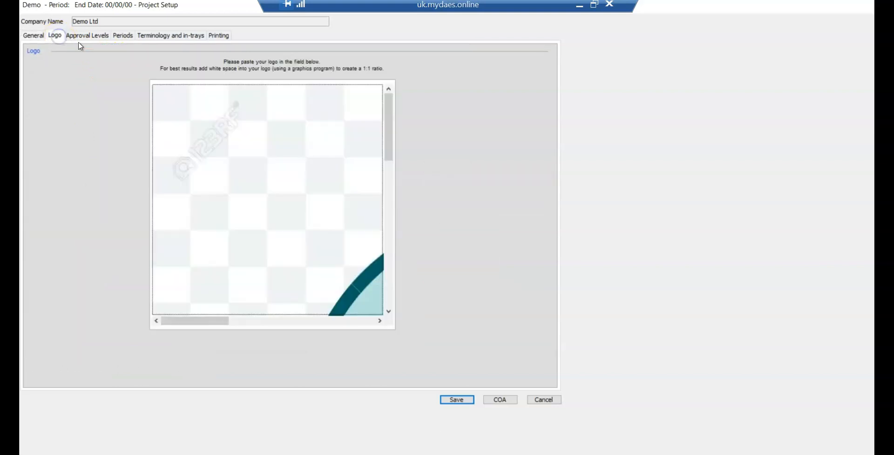
right_click(221, 170)
click(198, 164)
drag(205, 321, 295, 321)
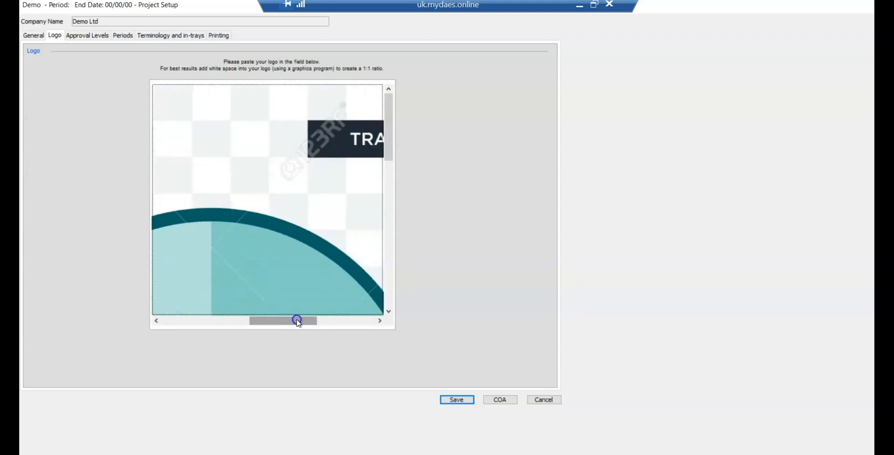
drag(387, 120, 387, 185)
right_click(308, 187)
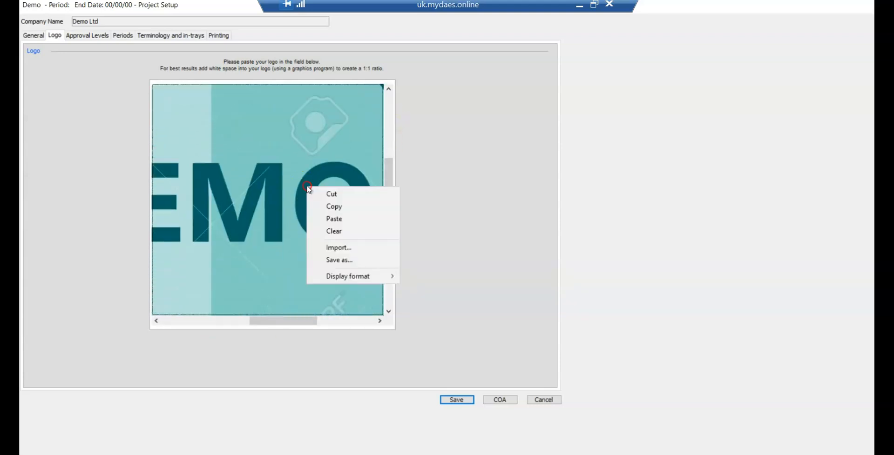
click(416, 178)
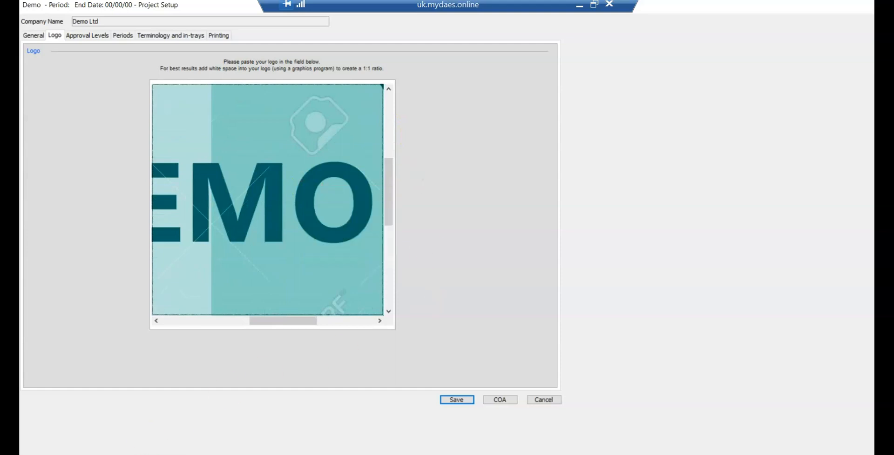
mouse_move(145, 454)
click(540, 400)
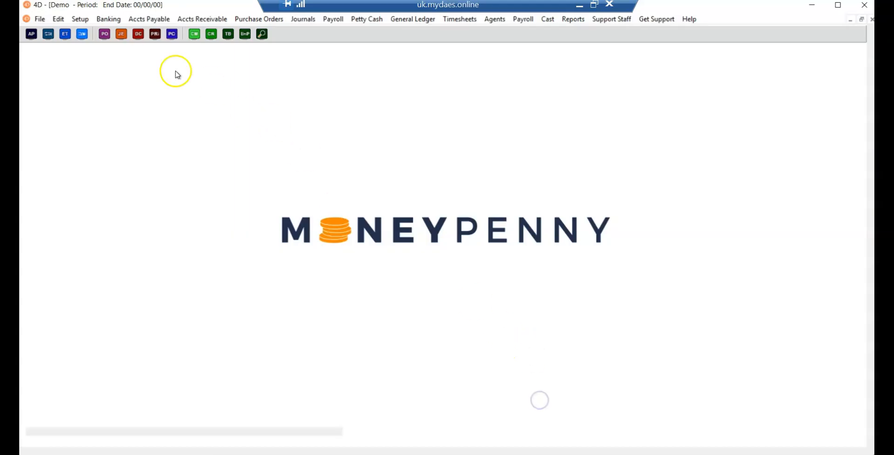
Step: In the currency setup, set the DB custodian account of DEMO LTD GBP to Centtrip Custodian and save the currency
click(83, 23)
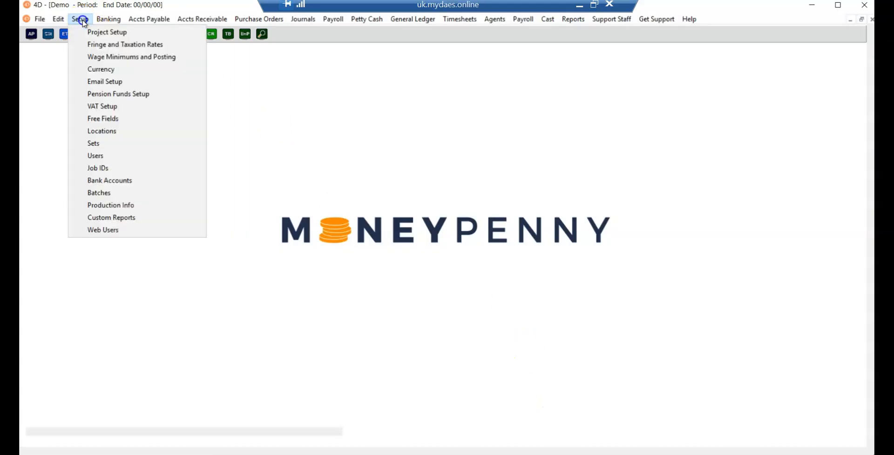
click(78, 69)
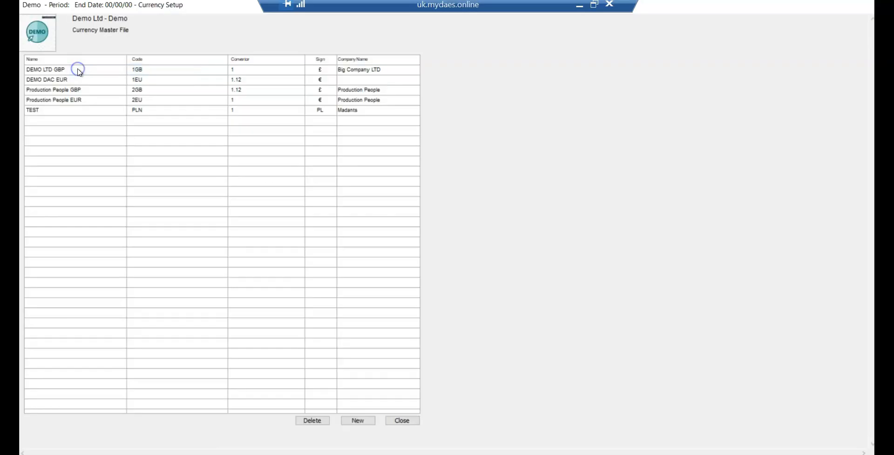
double_click(79, 70)
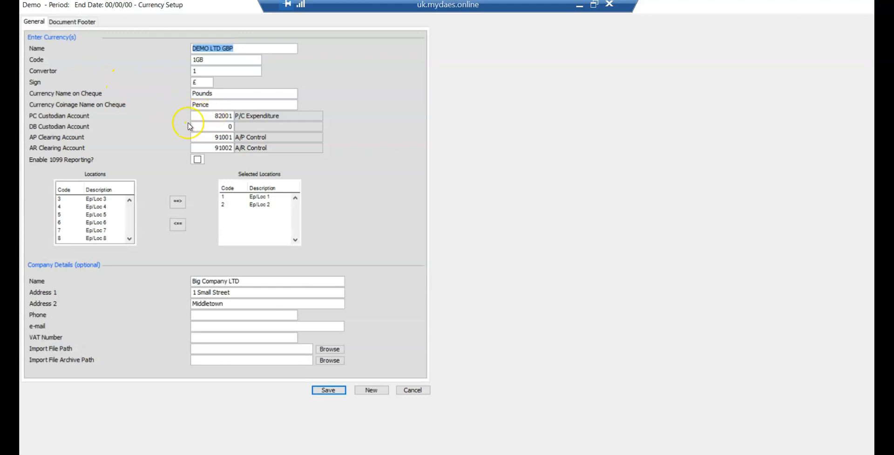
click(220, 128)
double_click(221, 128)
text(8)
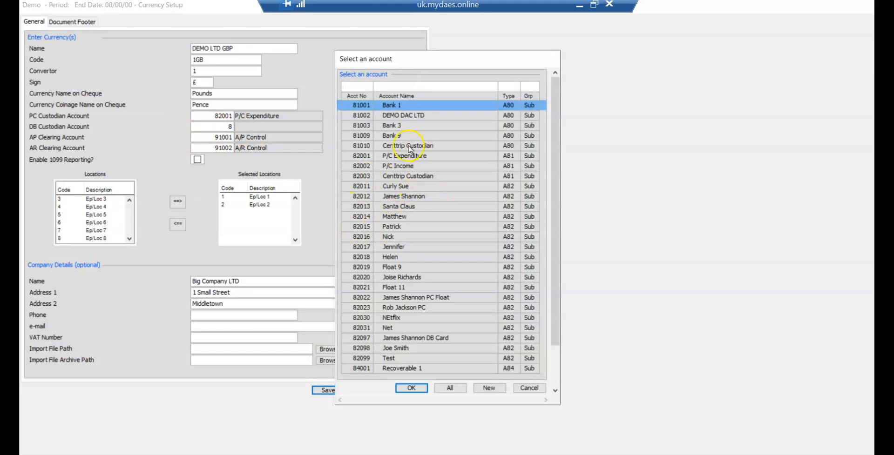
double_click(409, 177)
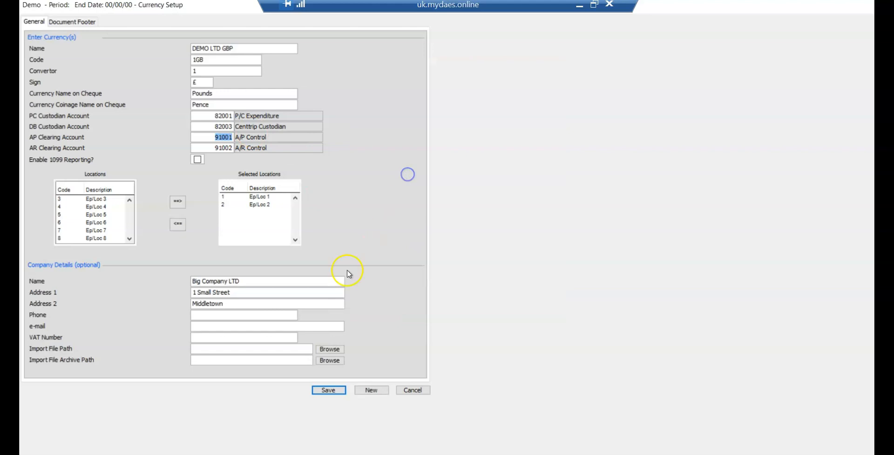
click(331, 390)
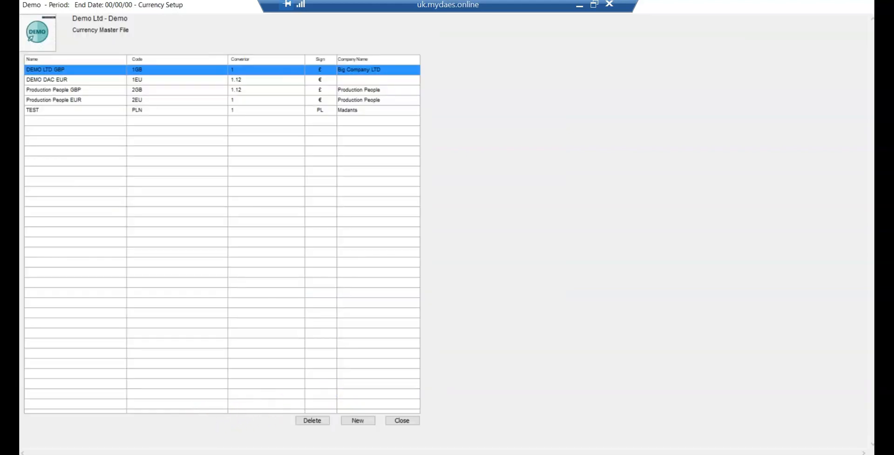
Step: Reopen the DEMO LTD GBP currency, look up the full account list for its DB custodian account, and leave without saving
double_click(163, 70)
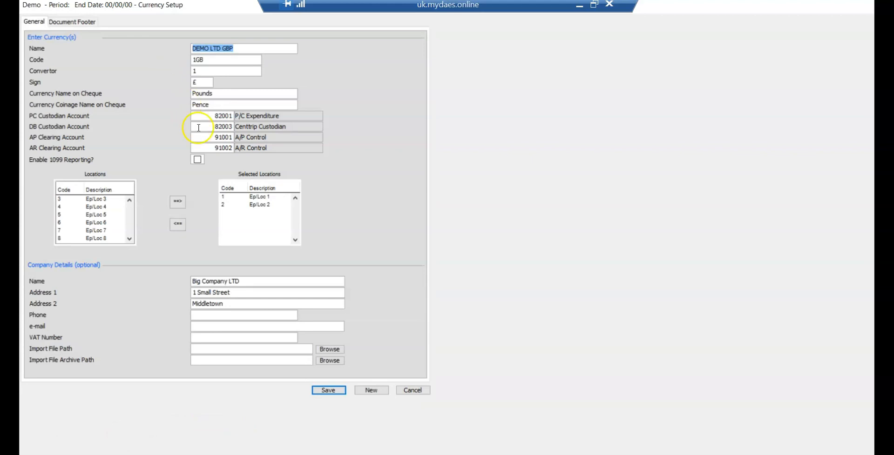
click(275, 131)
key(BackSpace)
text(?)
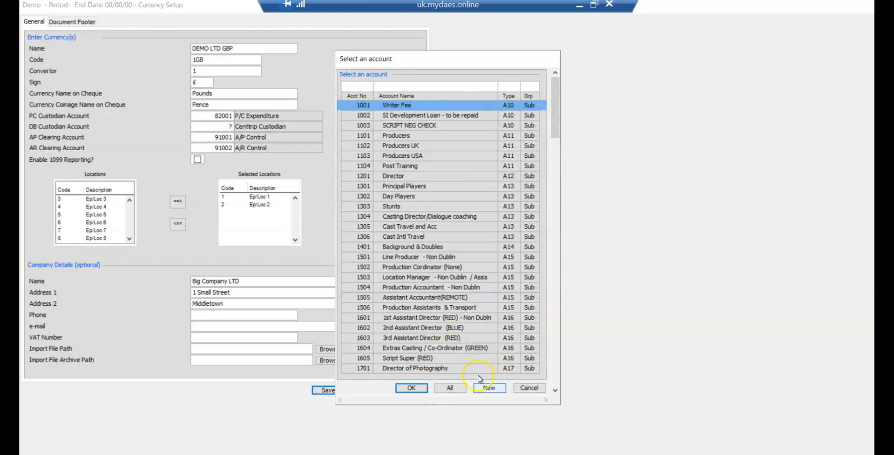
click(529, 388)
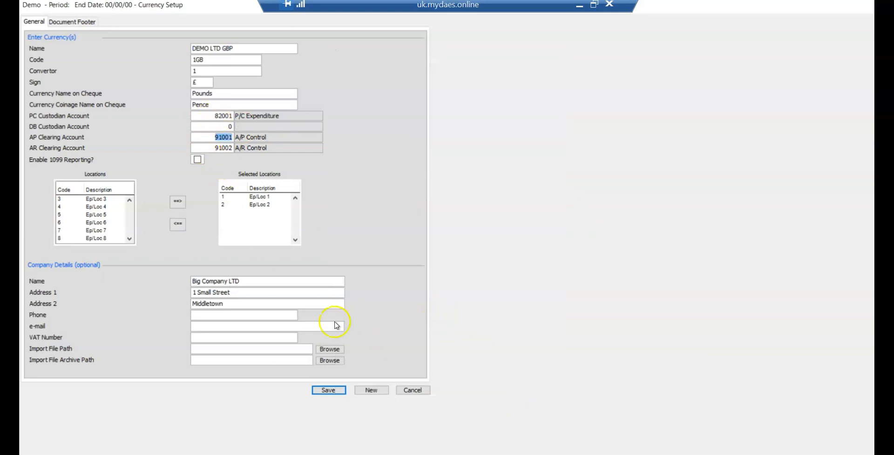
click(410, 390)
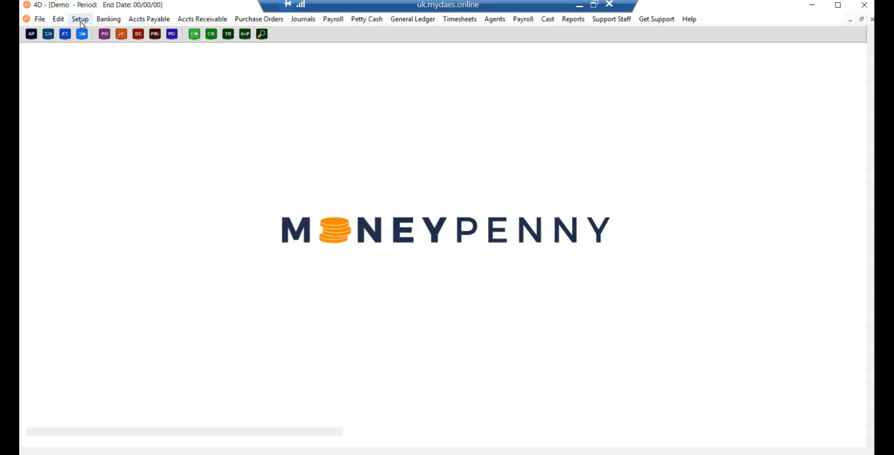
Step: Open the e-mail setup and examine its email alerts settings
click(80, 22)
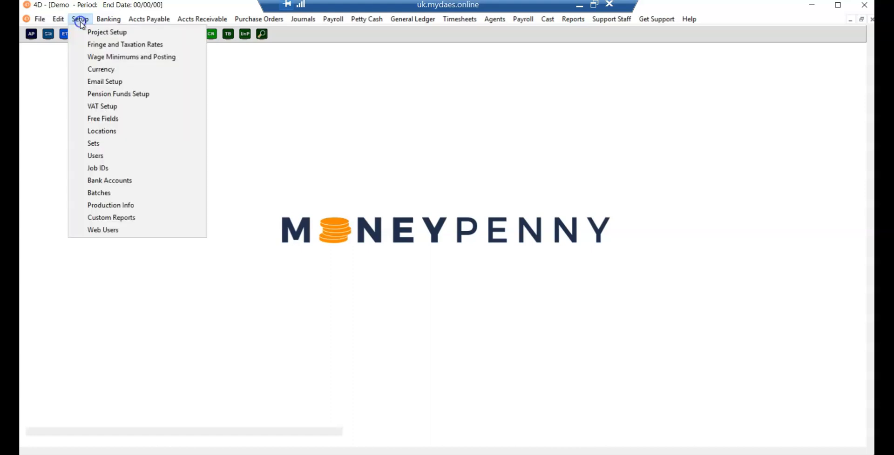
click(89, 81)
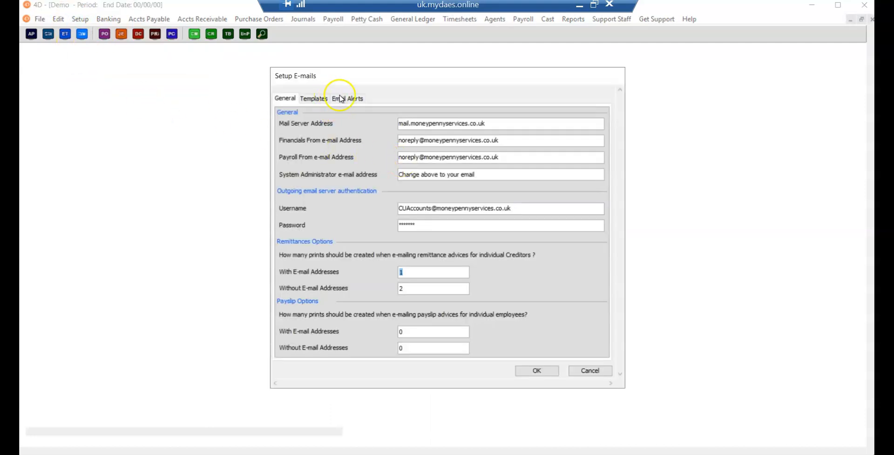
click(346, 98)
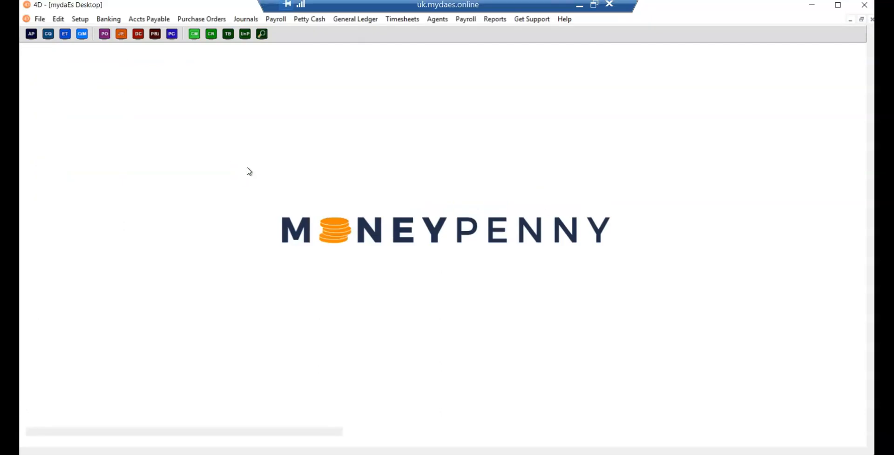
Step: View the Creditors Master File for accounts payable and close it again
click(159, 24)
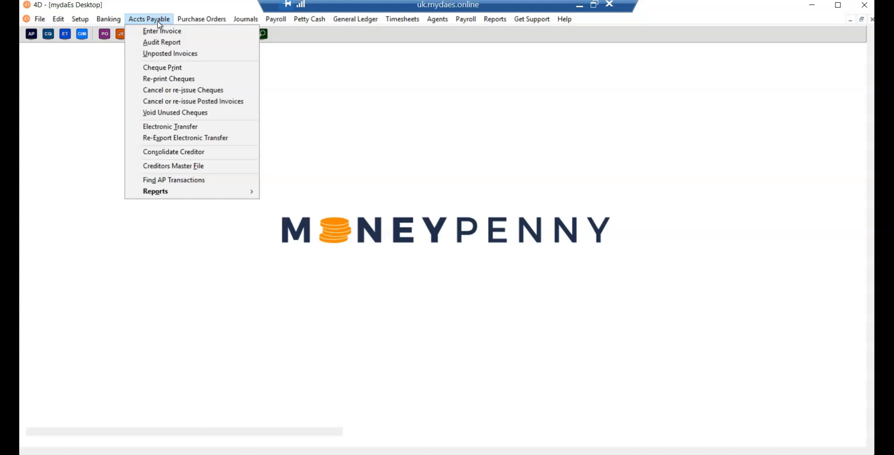
click(166, 167)
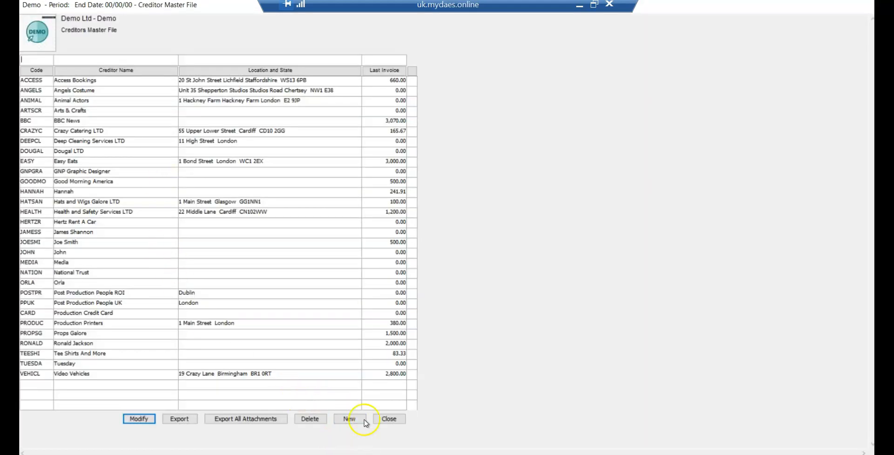
click(389, 419)
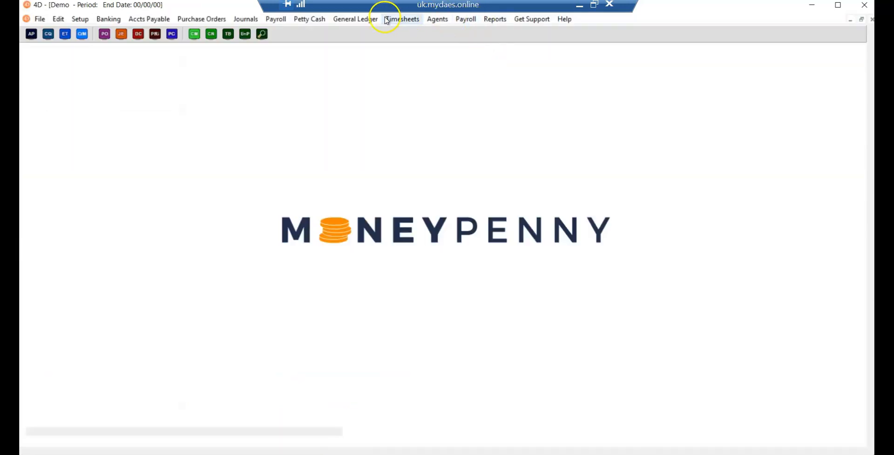
Step: Open the Creditors Master File for petty cash and bring up a blank new creditor record
click(296, 21)
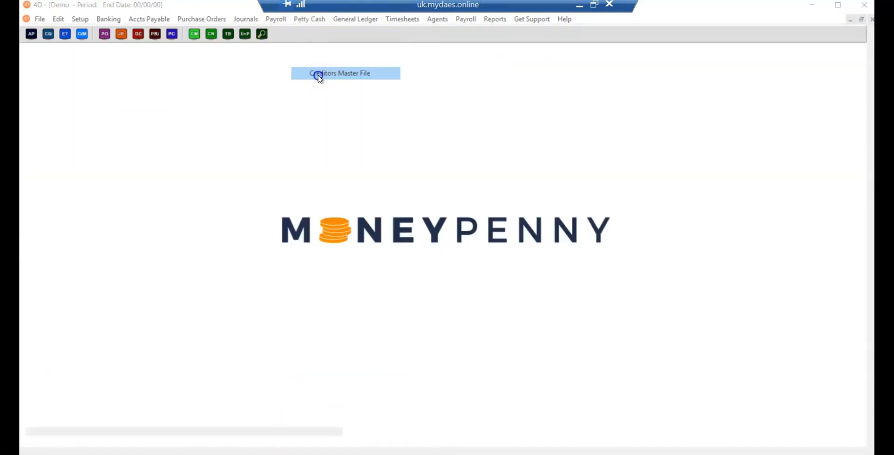
click(318, 74)
click(349, 420)
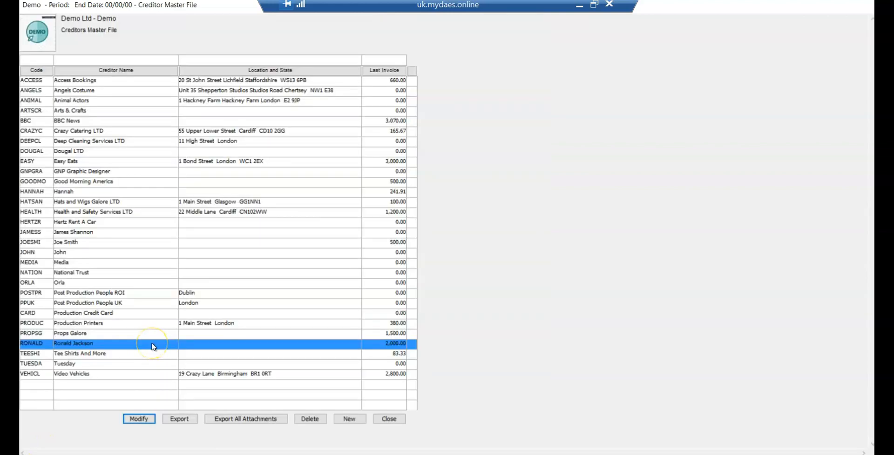
Step: Open the highlighted creditor's record and show its petty cash approvals
double_click(152, 344)
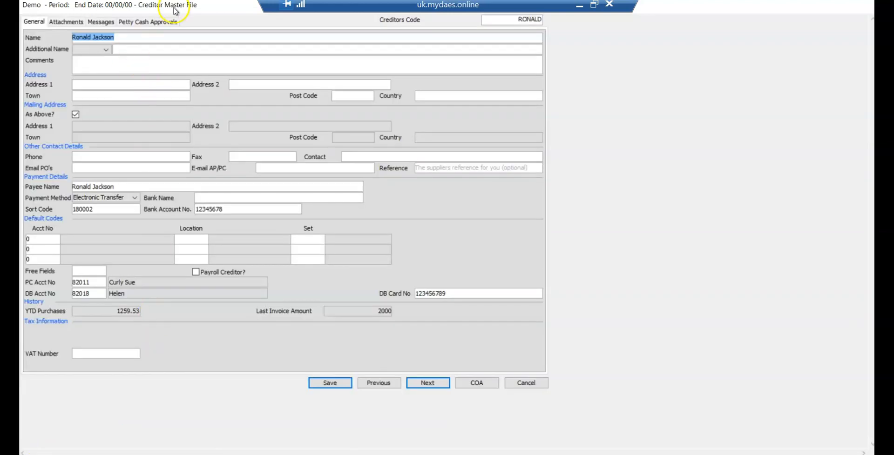
click(152, 23)
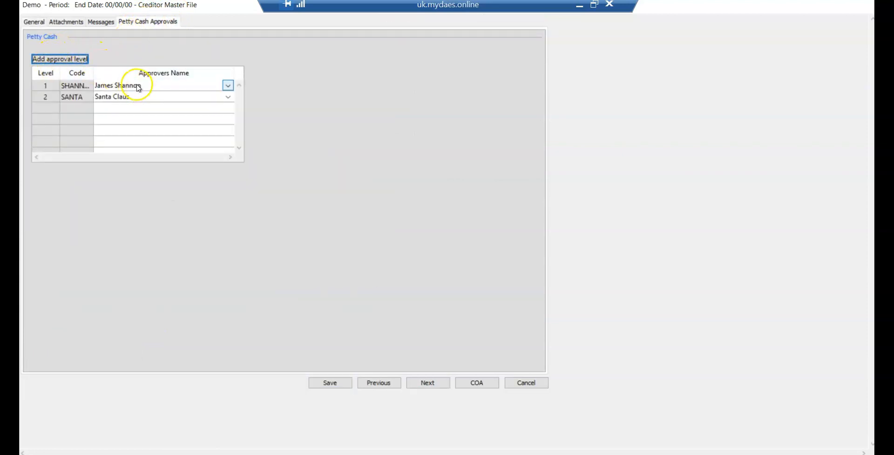
Step: Add a third petty cash approval level for the creditor and assign the approver with code MAGIC
click(57, 59)
click(229, 109)
click(175, 168)
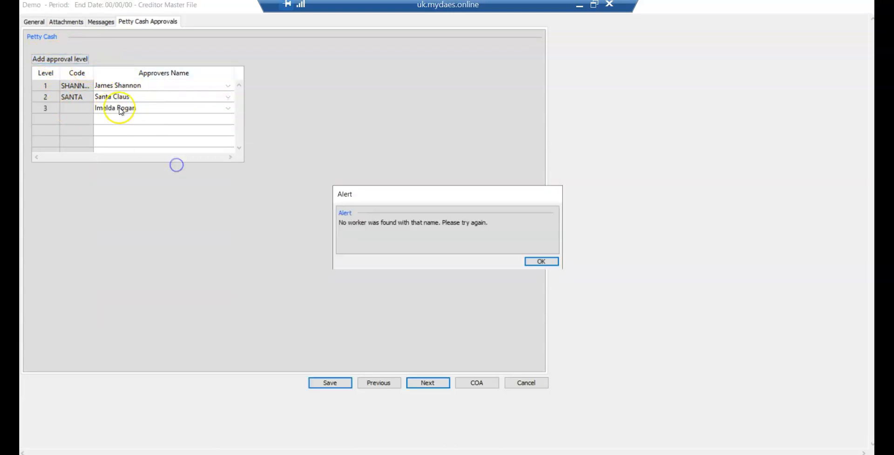
click(540, 262)
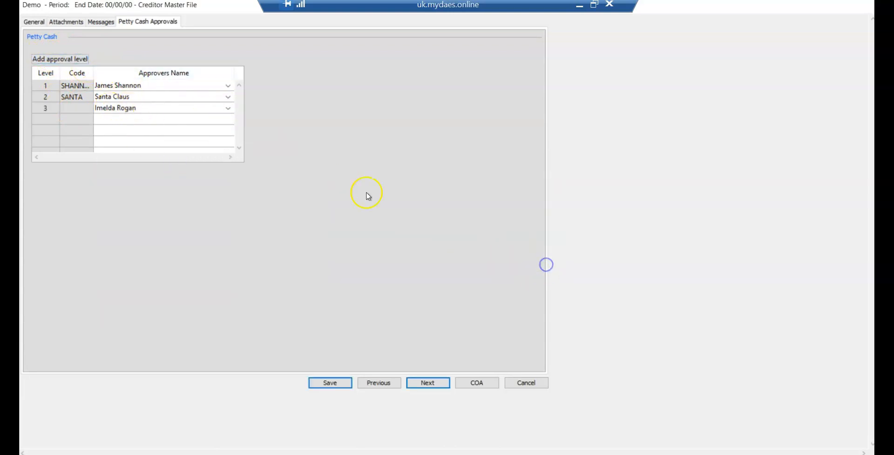
click(227, 109)
click(151, 119)
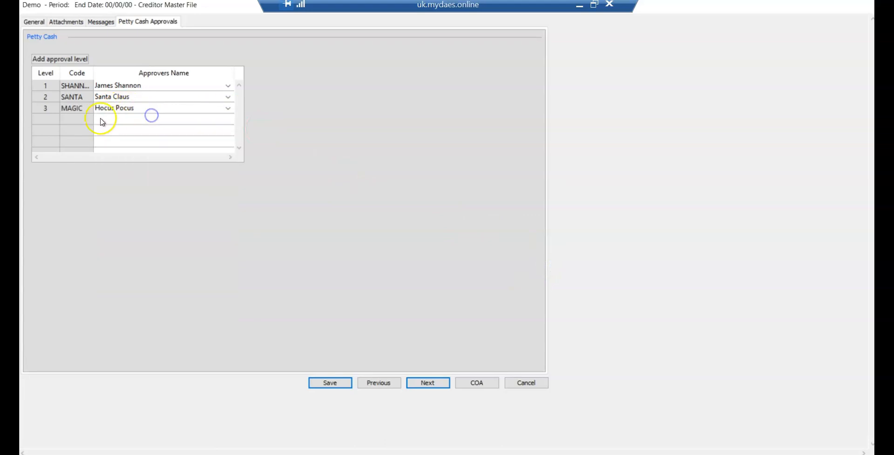
Step: Delete the third petty cash approval level from the creditor
click(72, 108)
right_click(72, 109)
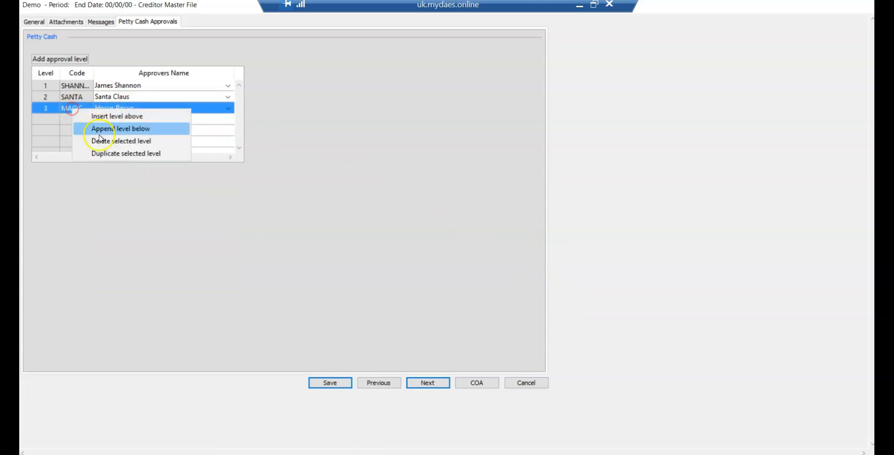
click(101, 142)
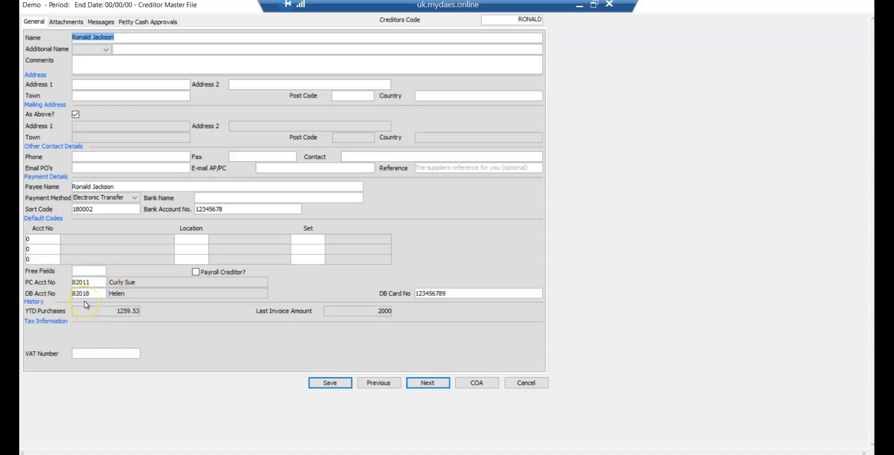
Step: Open the chart of accounts from the creditor's record and examine the type A82 accounts available for petty cash and debit cards
click(95, 283)
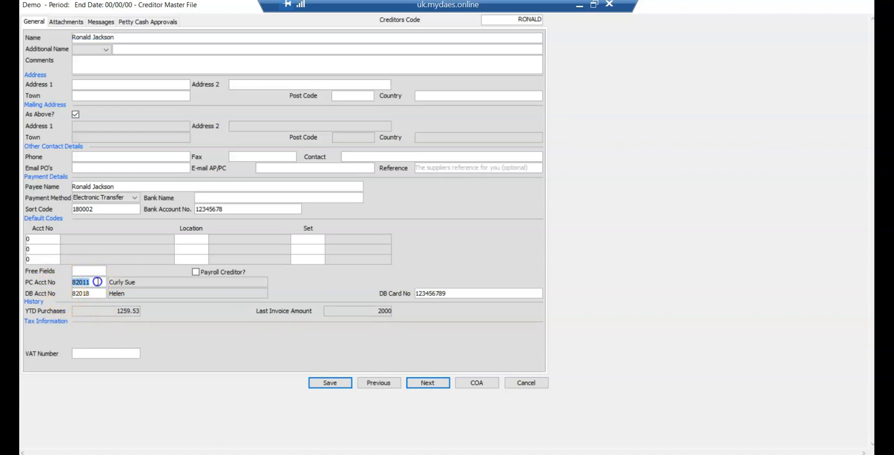
click(474, 383)
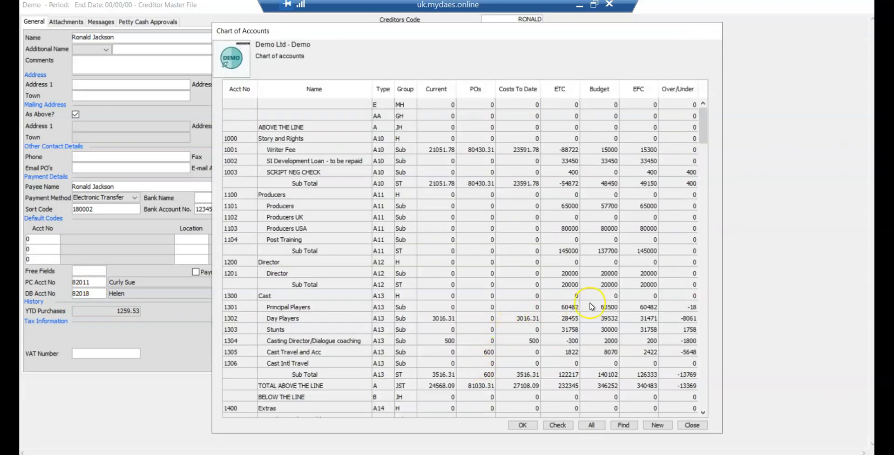
drag(708, 136, 706, 367)
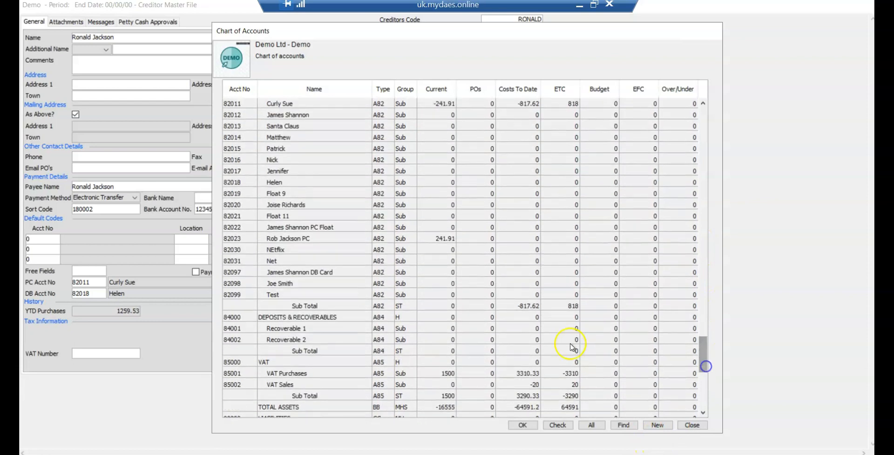
click(270, 261)
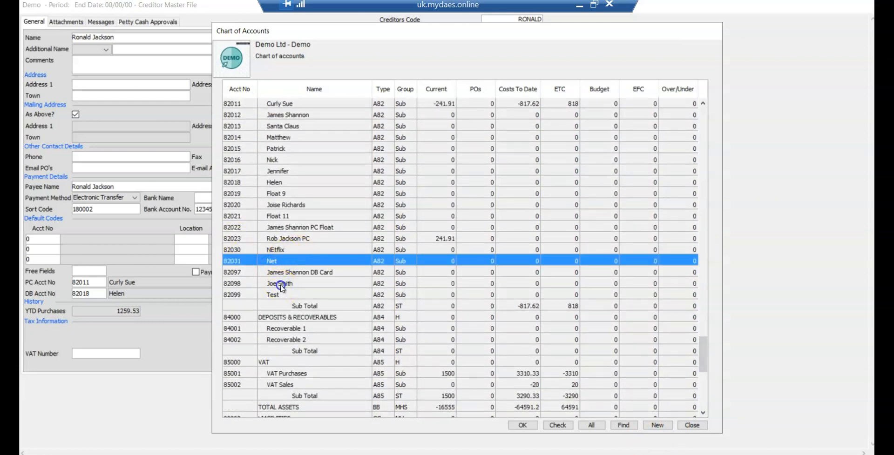
click(281, 285)
key(Escape)
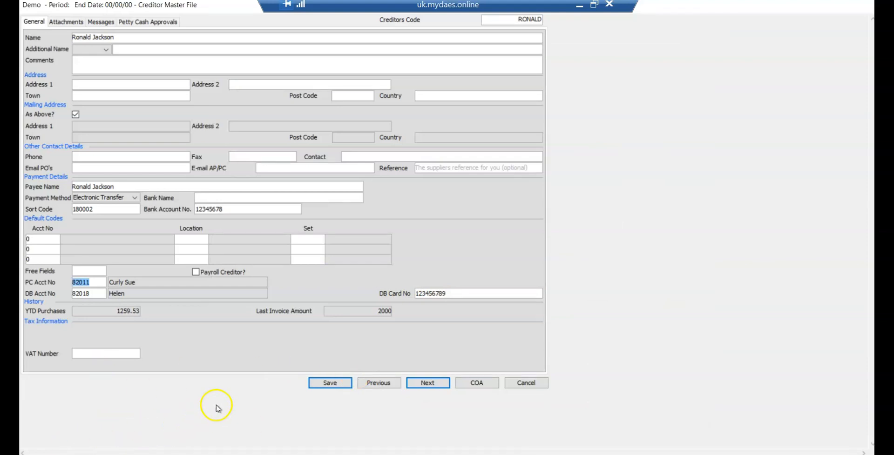
Step: Reopen the chart of accounts from the creditor's record and try to rename account 82031 to Netflix
click(484, 386)
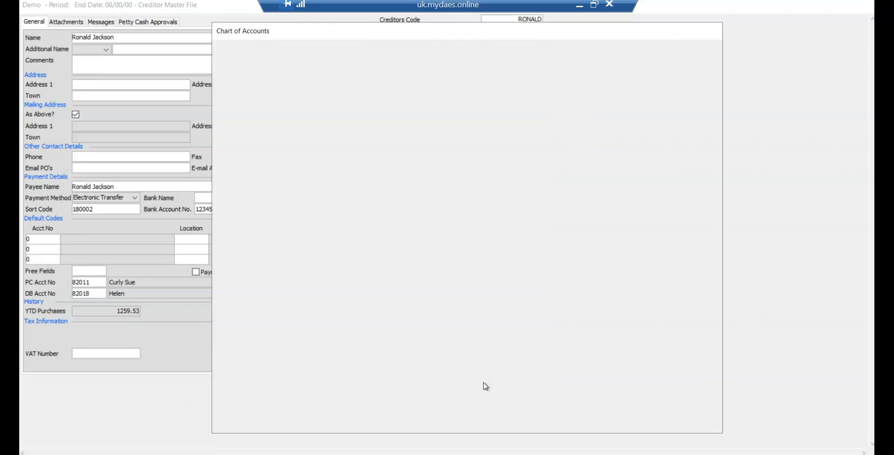
drag(703, 127, 696, 360)
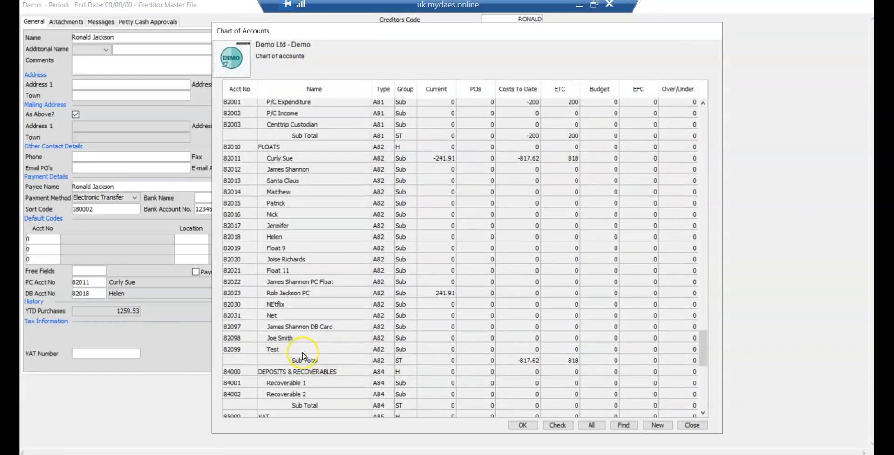
click(284, 319)
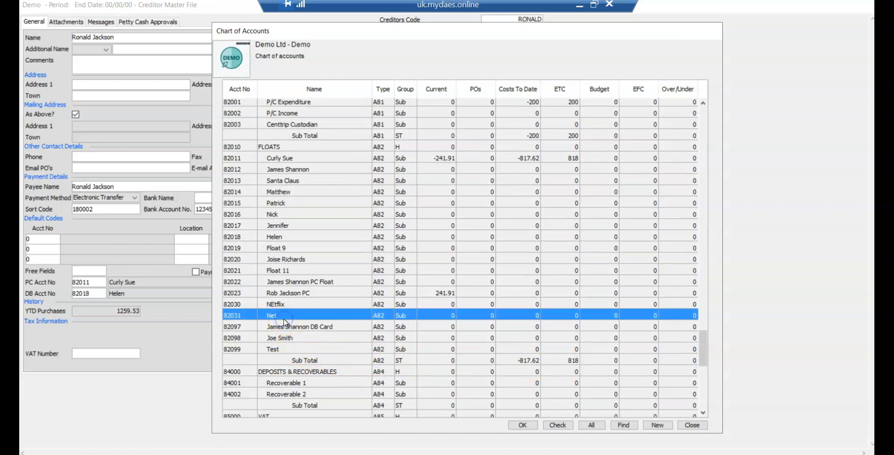
click(284, 319)
double_click(285, 318)
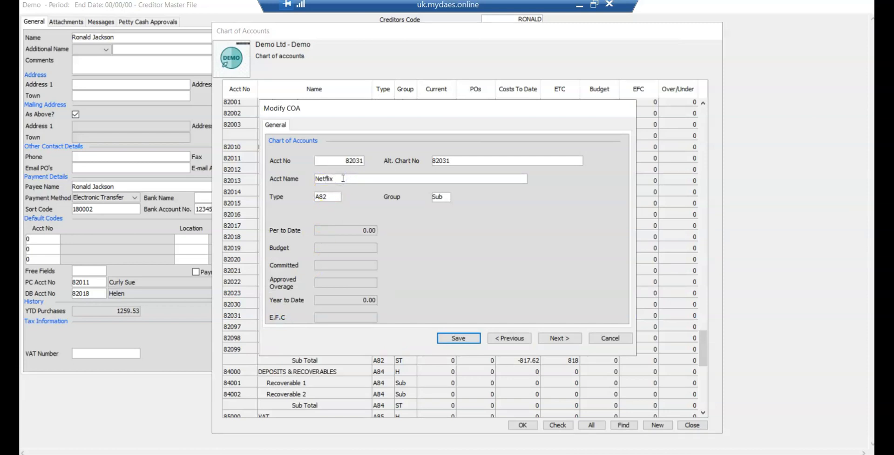
key(Return)
Step: Create a new account numbered 82032, named Testing, with type A82 and group Sub, in the chart of accounts
click(657, 425)
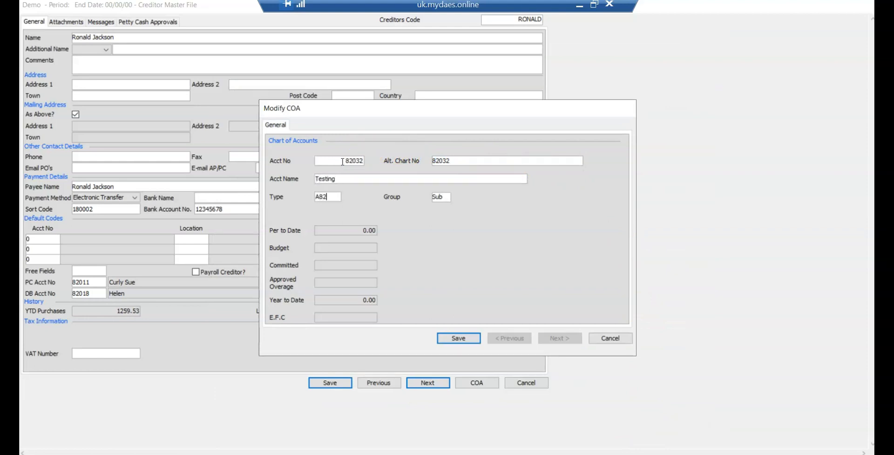
click(459, 339)
click(608, 340)
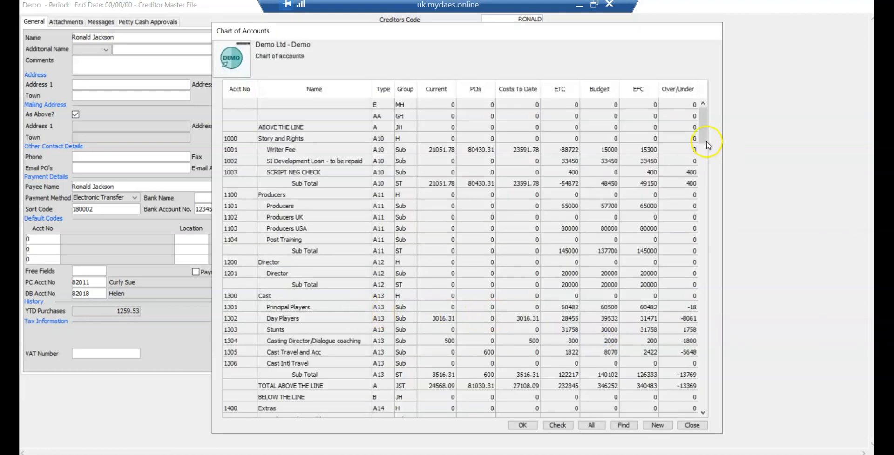
Step: Pick account 82032 Testing from the chart of accounts for the creditor's record
click(704, 233)
drag(704, 233, 704, 364)
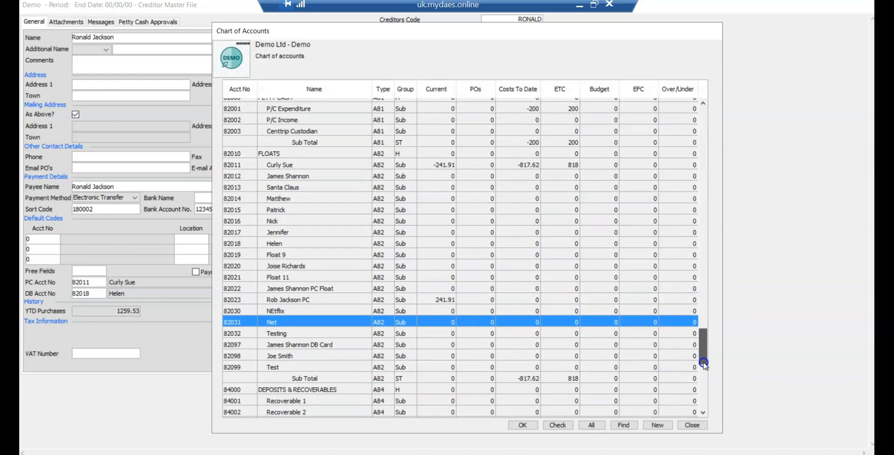
click(279, 335)
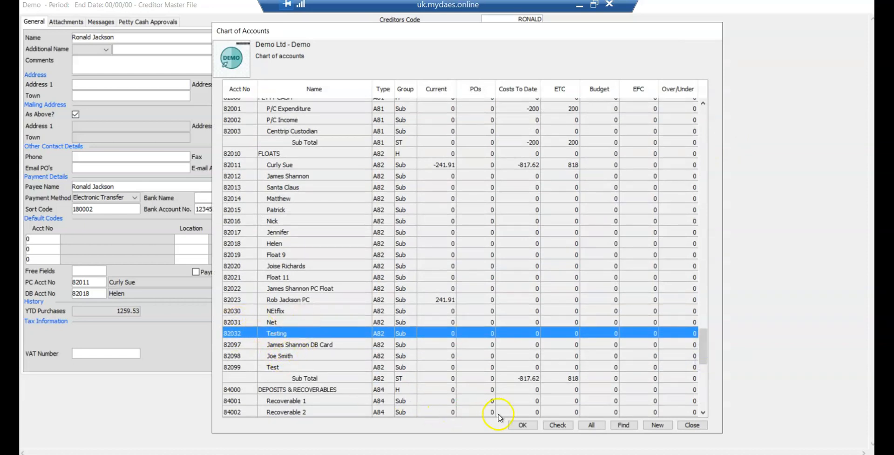
click(523, 425)
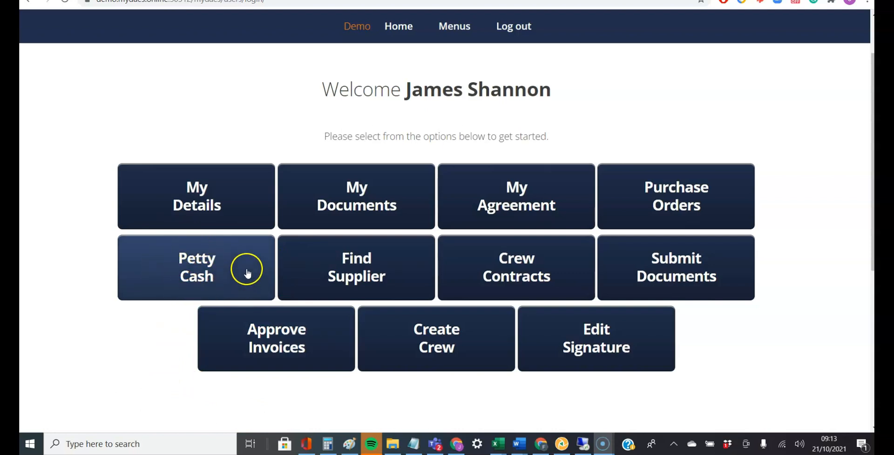
Step: In the Moneypenny web portal, fill in a petty cash float request for DEMO LTD GBP, 652.00, with reason "Parking expenses at location and unit base"
click(228, 280)
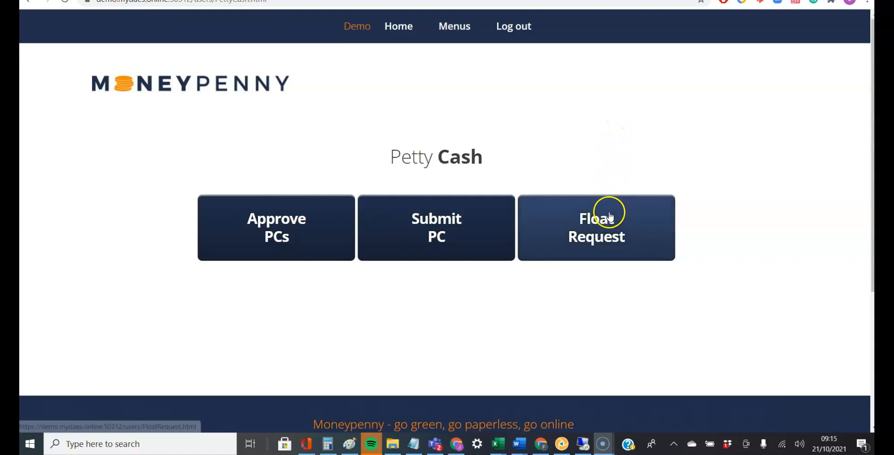
click(588, 250)
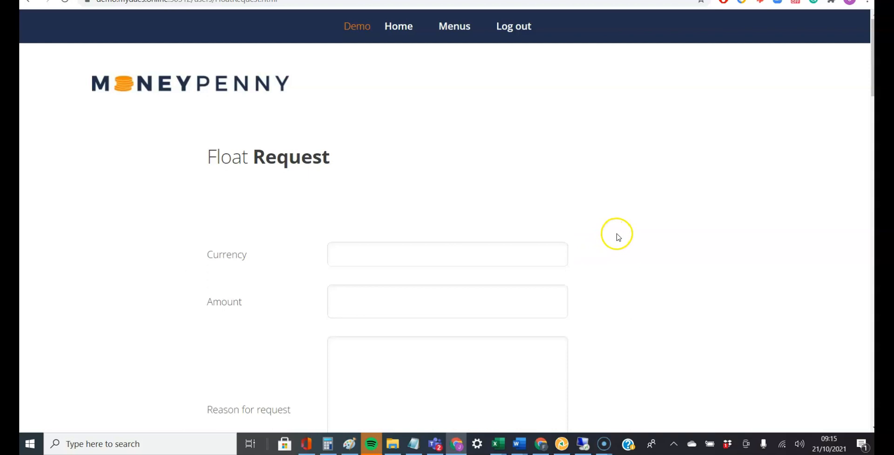
scroll(617, 237, down, 3)
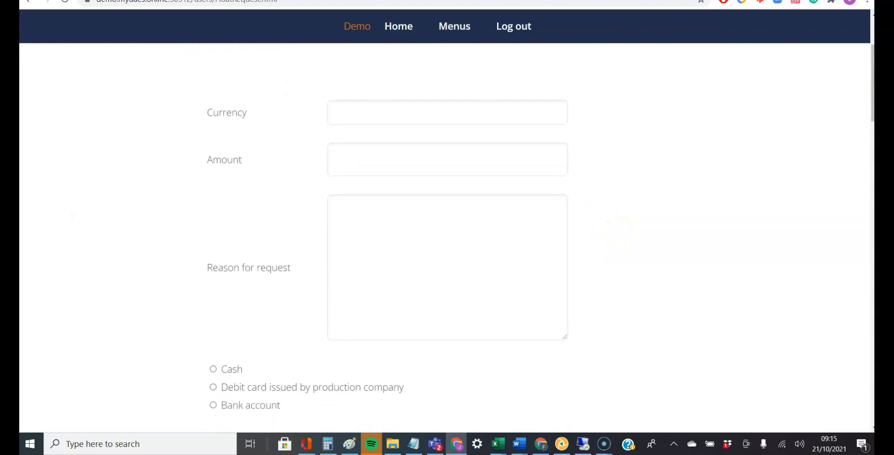
click(503, 118)
click(477, 166)
click(426, 171)
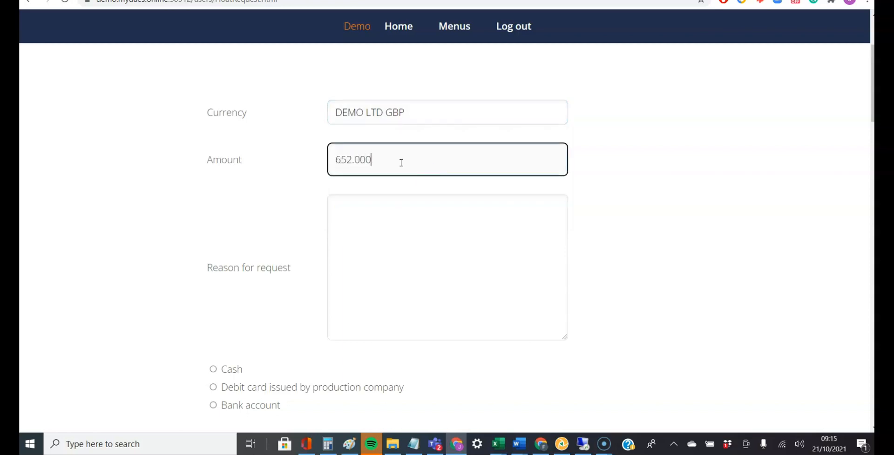
click(414, 293)
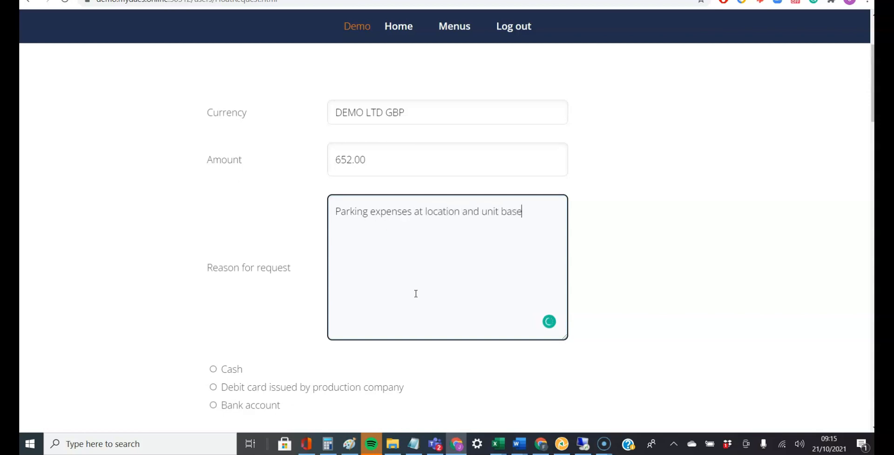
Step: Choose Bank account as the float's payment method and enter the sort code and account number
scroll(416, 293, down, 2)
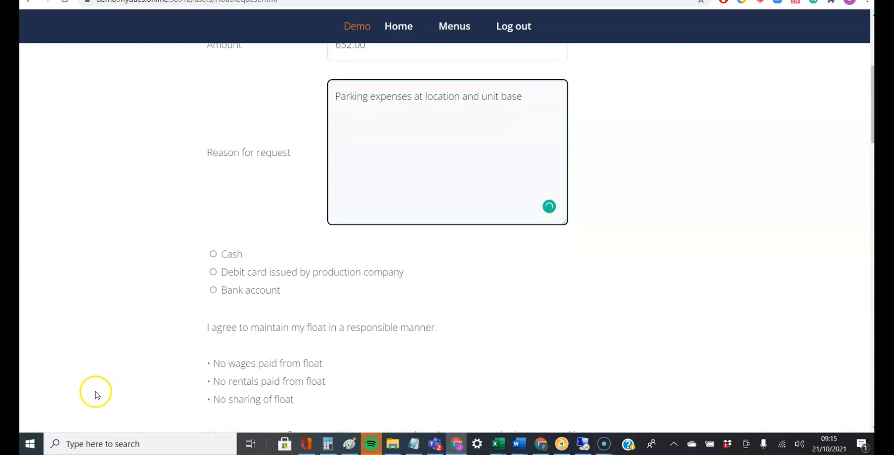
click(213, 290)
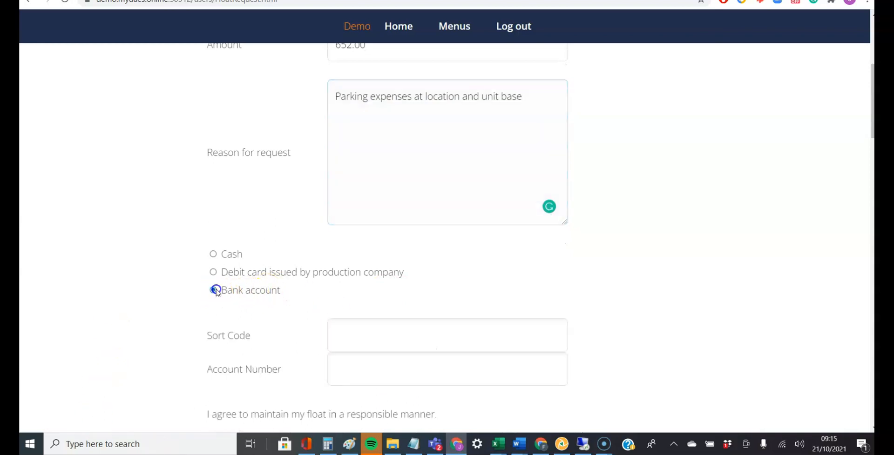
scroll(346, 304, down, 3)
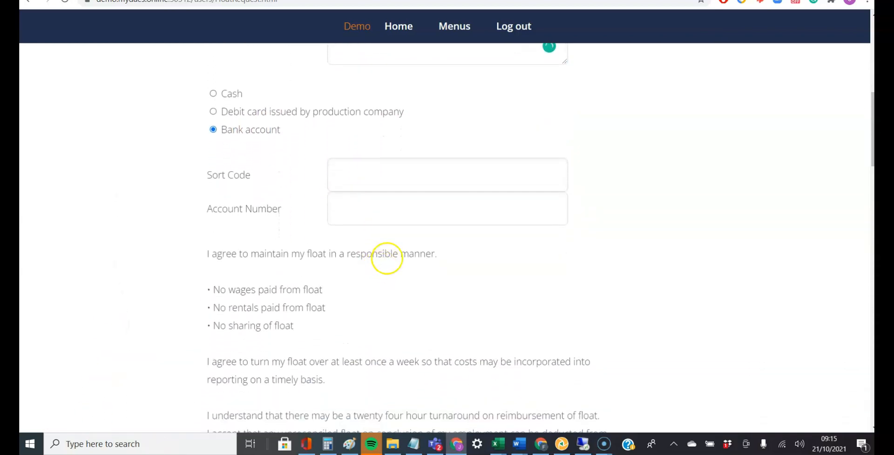
click(348, 176)
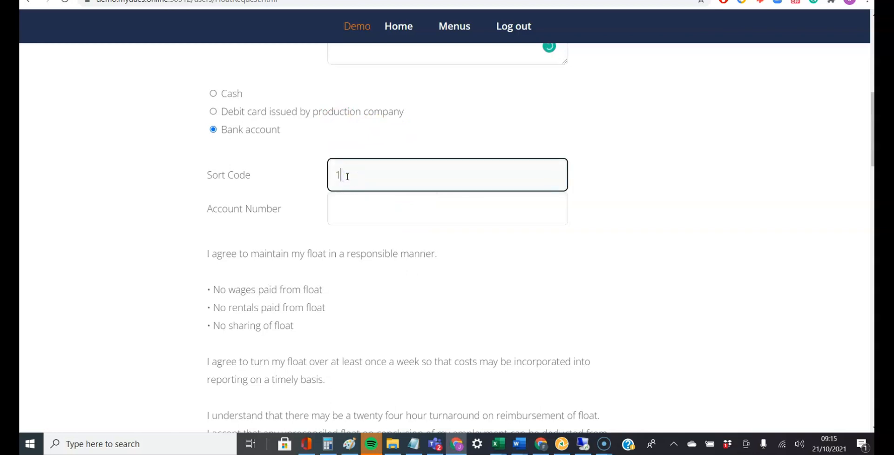
key(Tab)
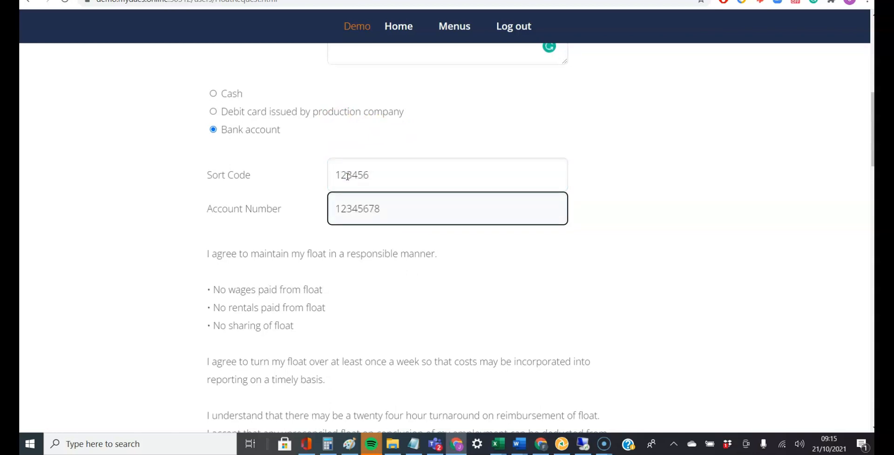
Step: Agree to the float terms and conditions and submit the float request
scroll(104, 303, down, 1)
scroll(99, 270, up, 2)
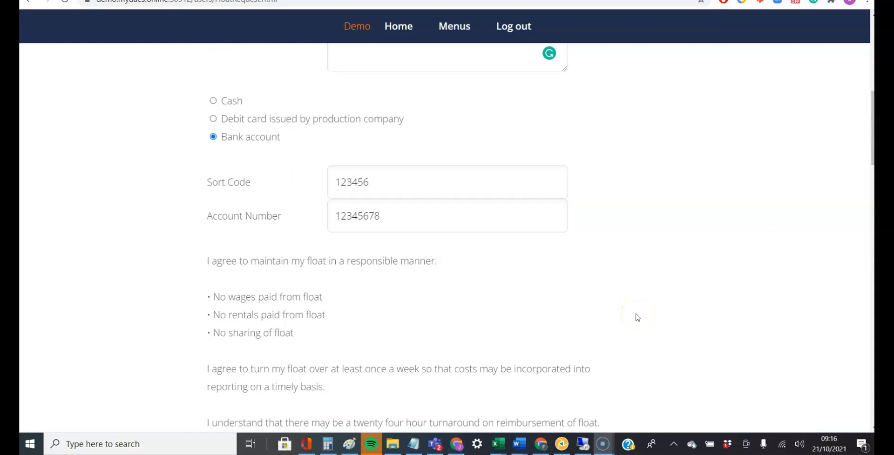
scroll(636, 312, down, 5)
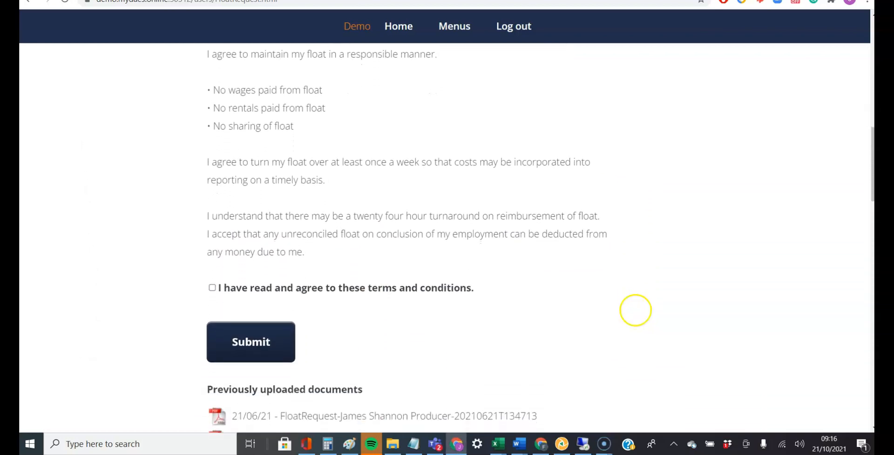
click(212, 287)
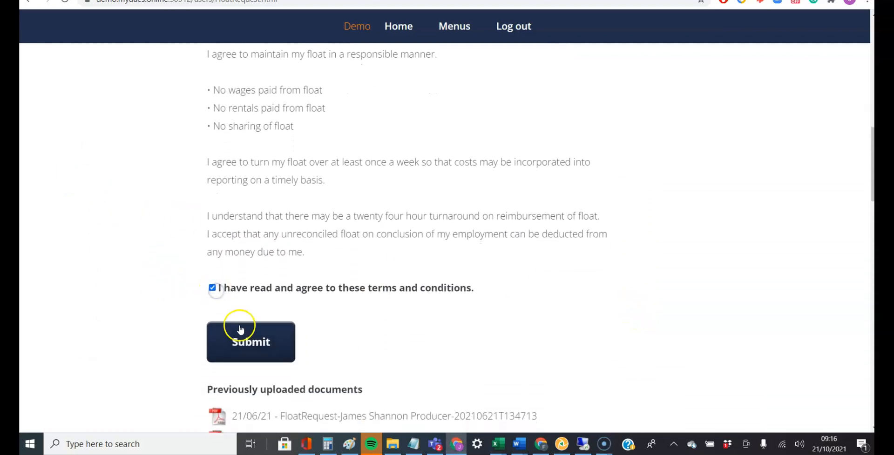
click(244, 343)
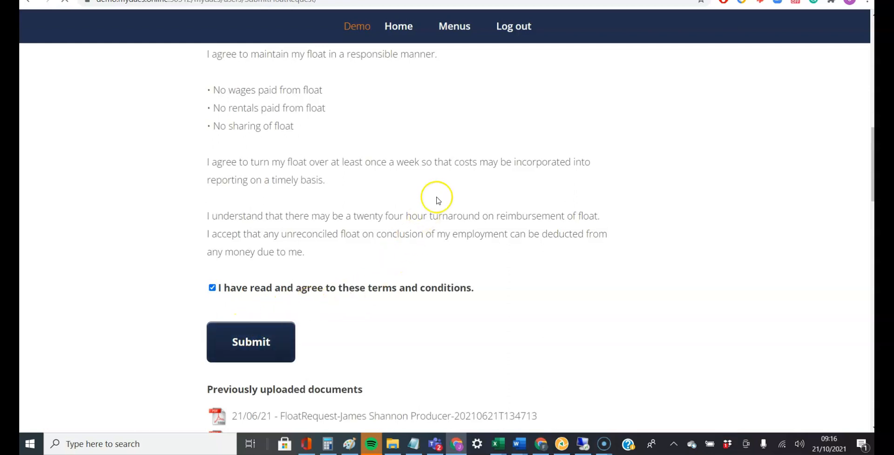
Step: Return to the home page and look through the crew member's online documents, including the petty cash submissions
click(392, 26)
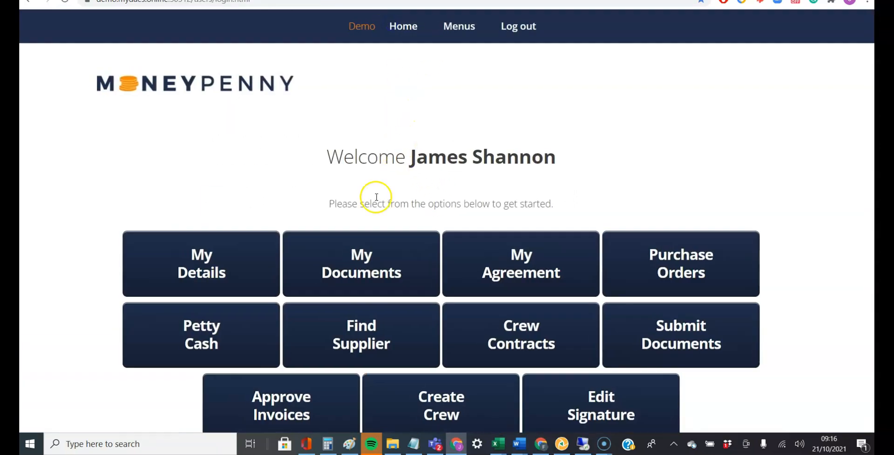
click(380, 240)
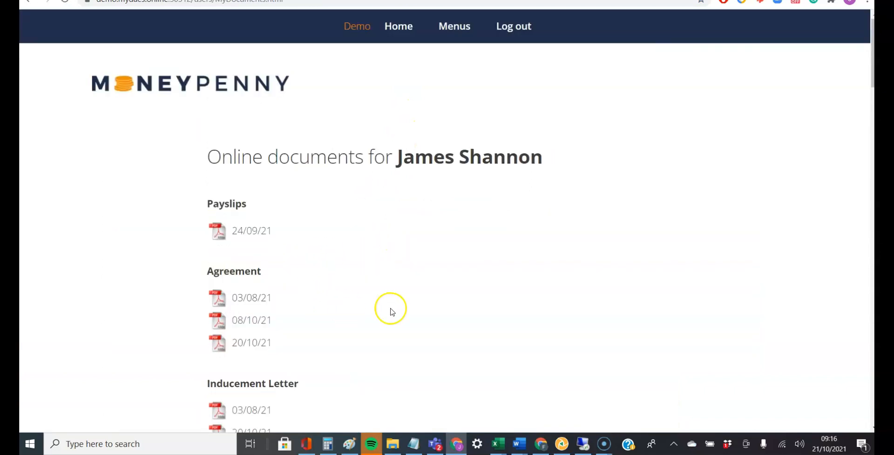
scroll(389, 310, down, 7)
scroll(363, 282, down, 6)
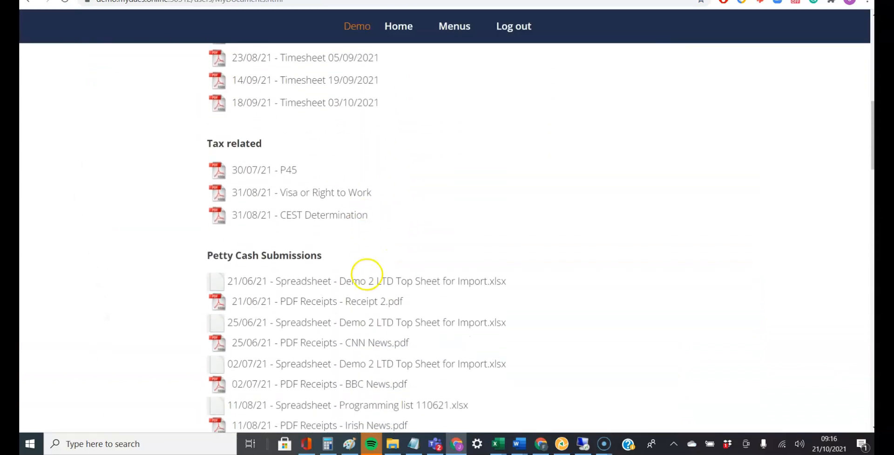
scroll(206, 187, down, 3)
scroll(206, 187, down, 4)
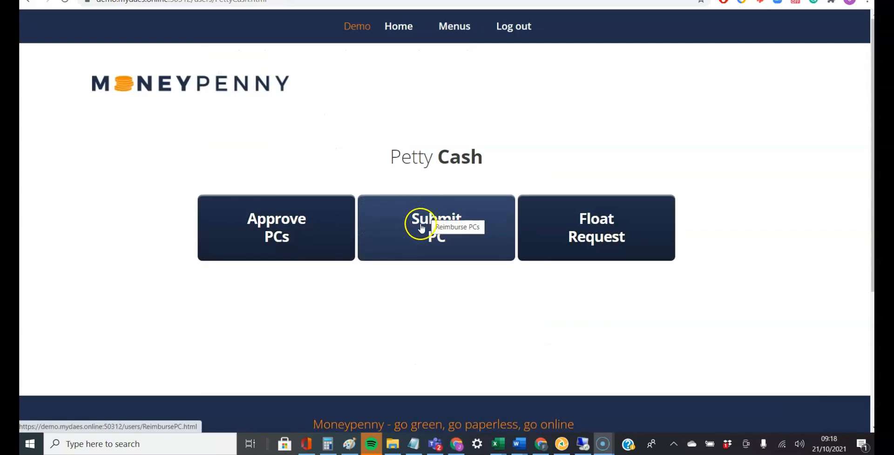
Step: Open the petty cash reimbursement form and attach UK-PC_Template.xlsx as the completed spreadsheet and Receipts.pdf as the supporting receipts
click(398, 246)
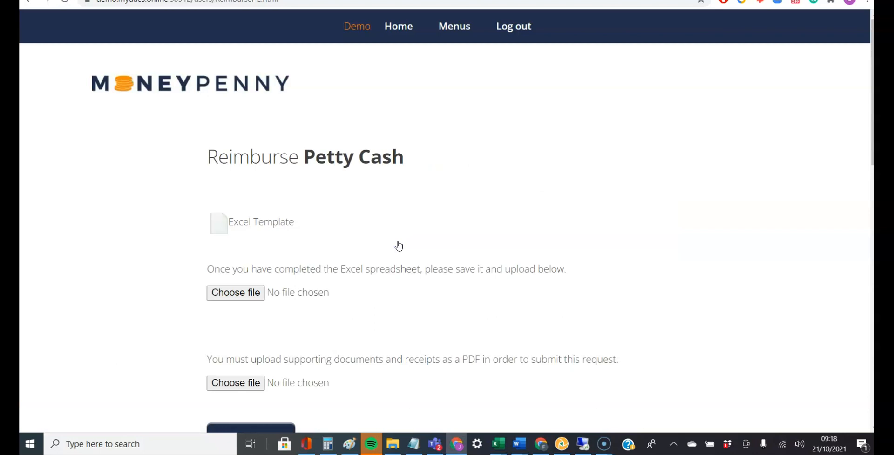
scroll(398, 245, down, 2)
click(284, 65)
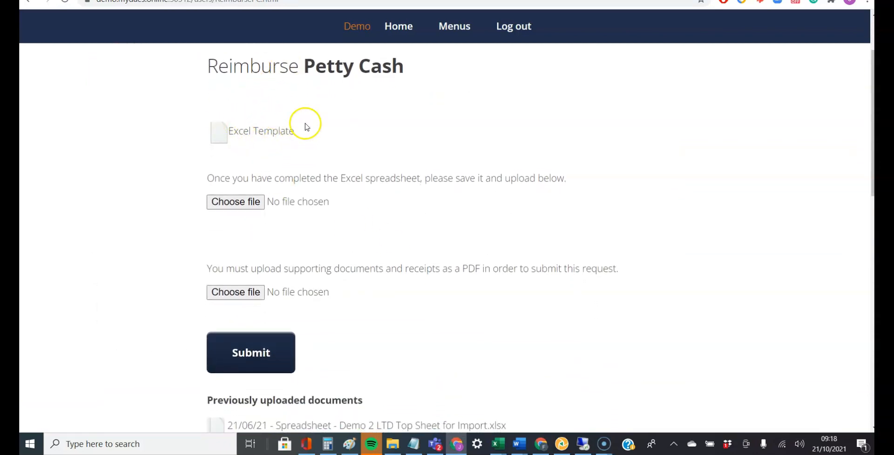
scroll(368, 190, down, 1)
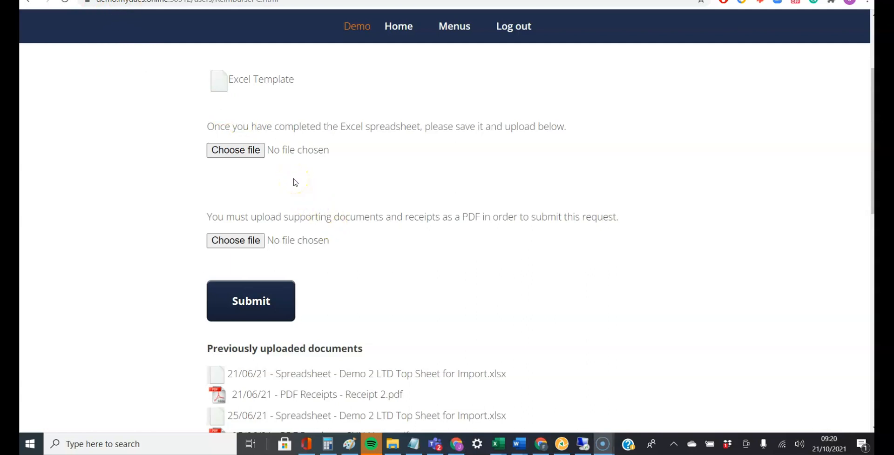
click(227, 155)
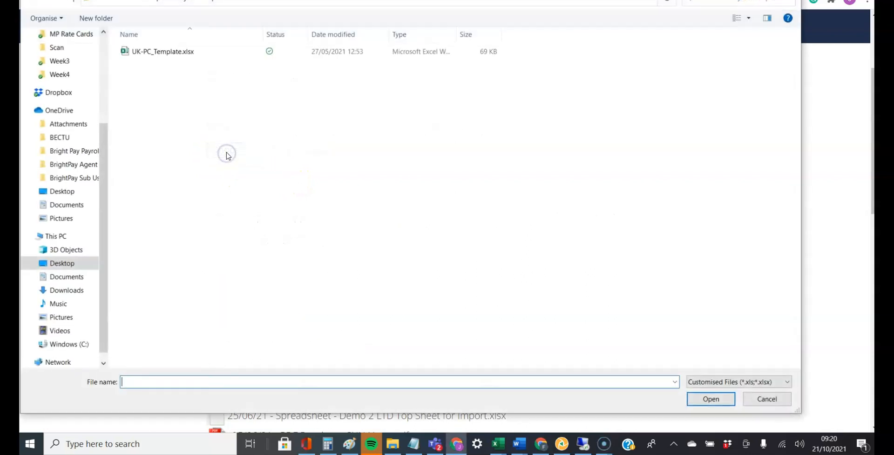
double_click(176, 56)
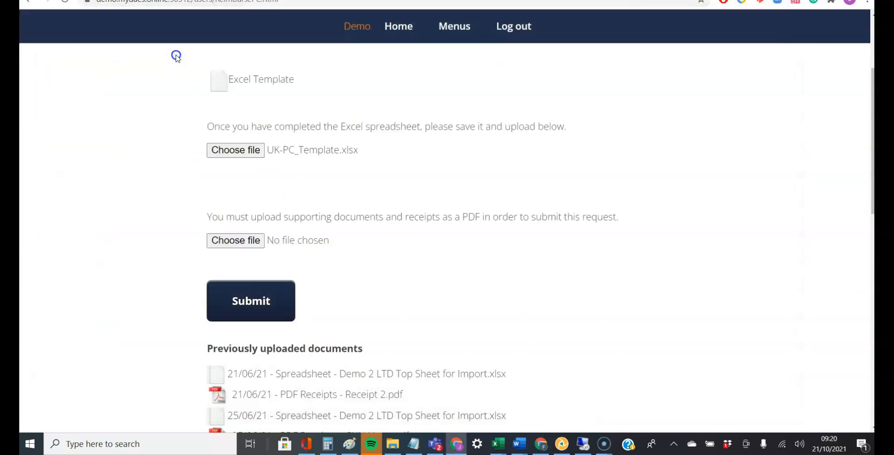
click(234, 241)
double_click(158, 50)
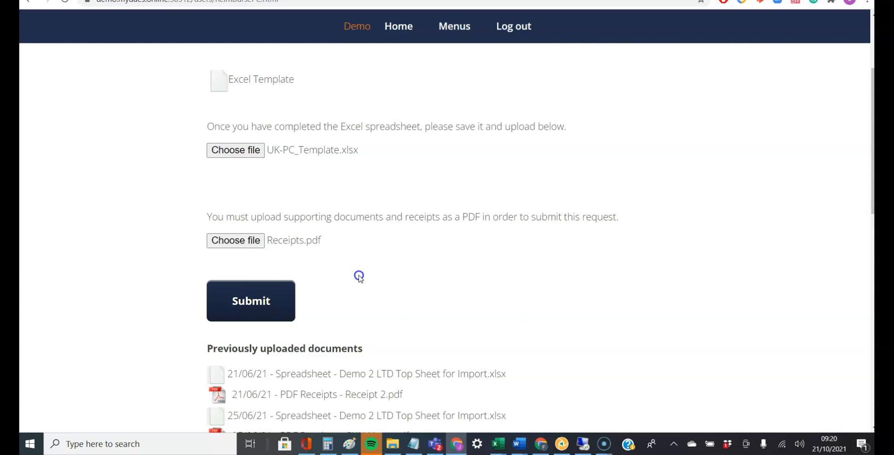
Step: Submit the petty cash reimbursement request and return home to look through the crew member's online documents
click(282, 298)
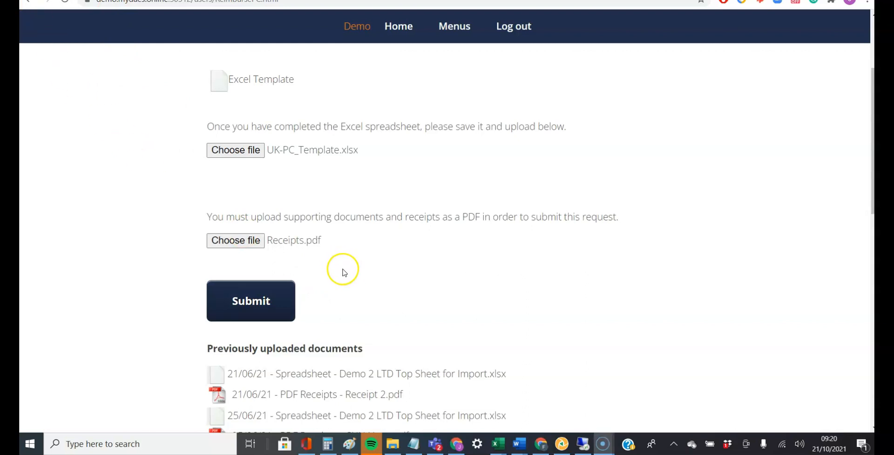
click(256, 304)
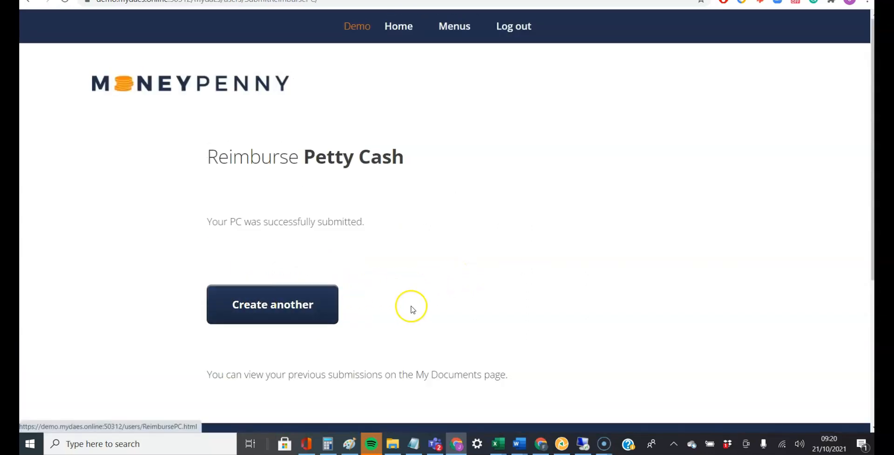
click(401, 29)
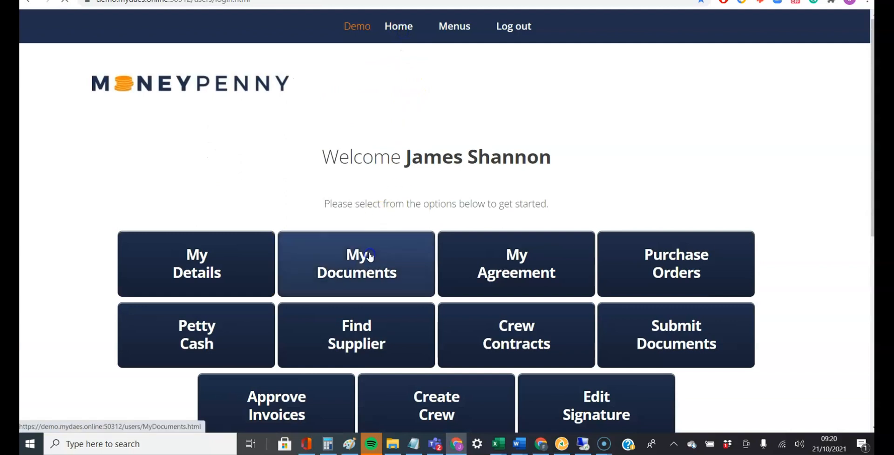
scroll(345, 266, down, 5)
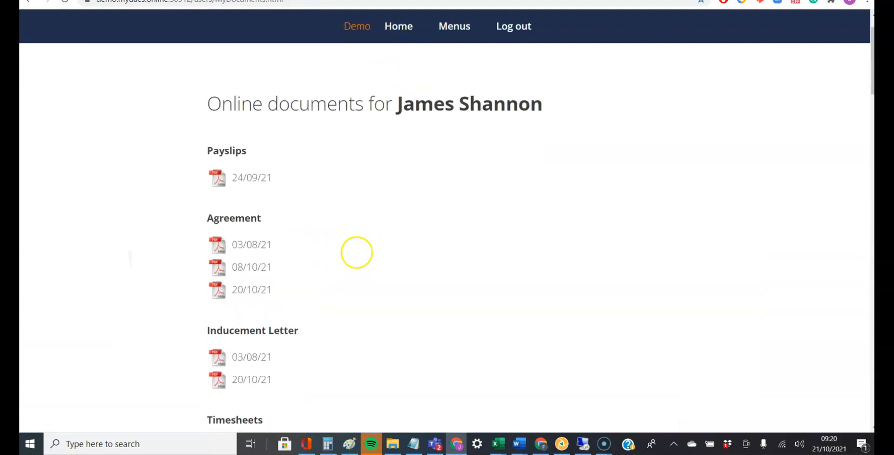
scroll(357, 247, down, 9)
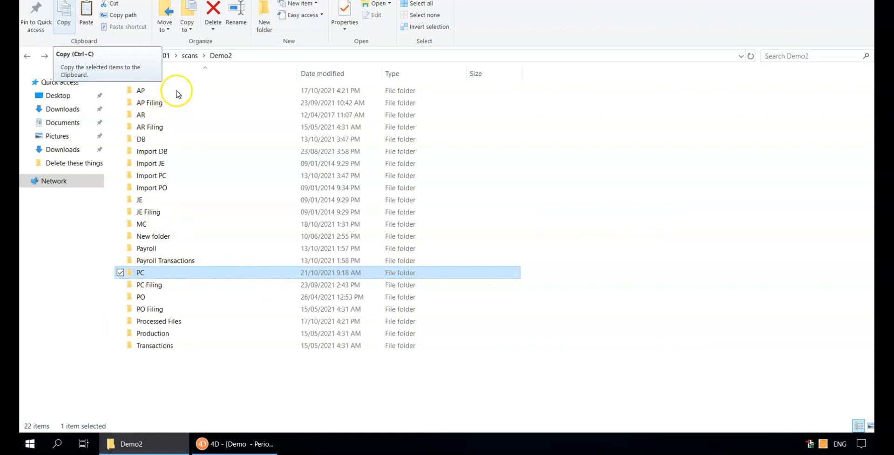
Step: In File Explorer, open the PC folder inside the Demo2 scans folder and view the newest float request PDF
click(177, 93)
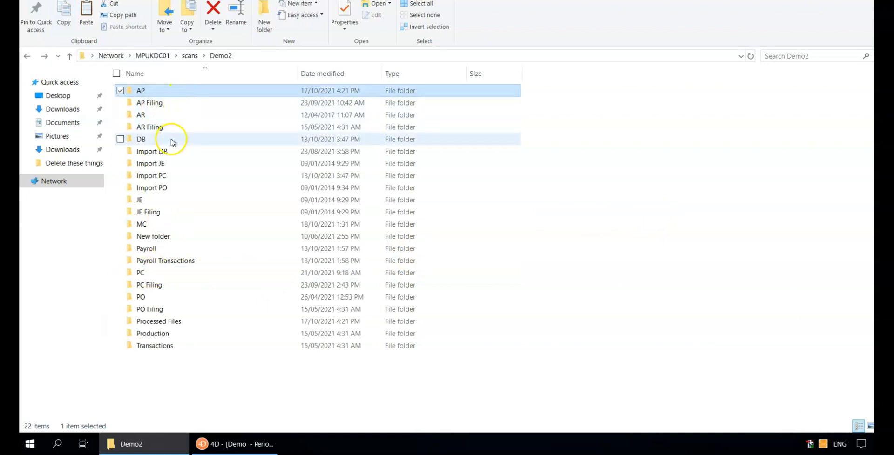
click(149, 273)
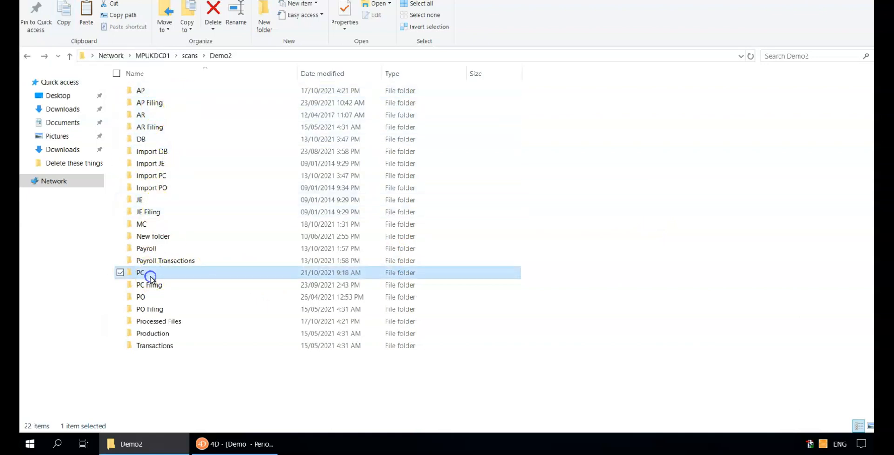
click(159, 140)
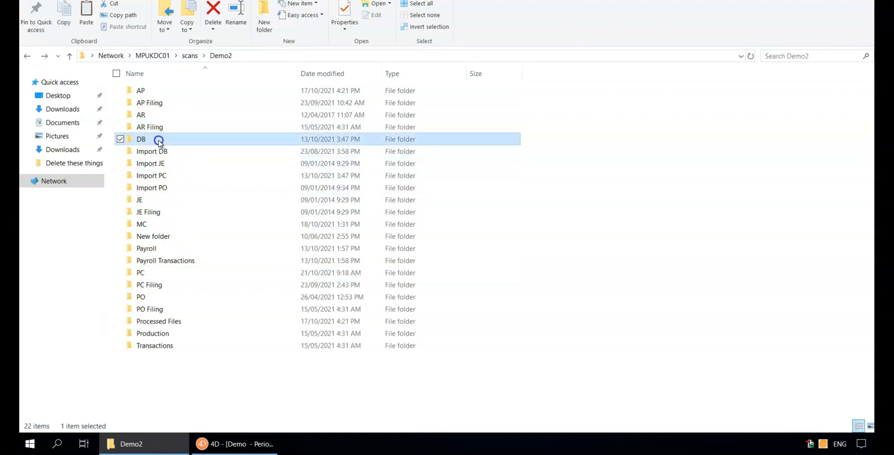
double_click(161, 275)
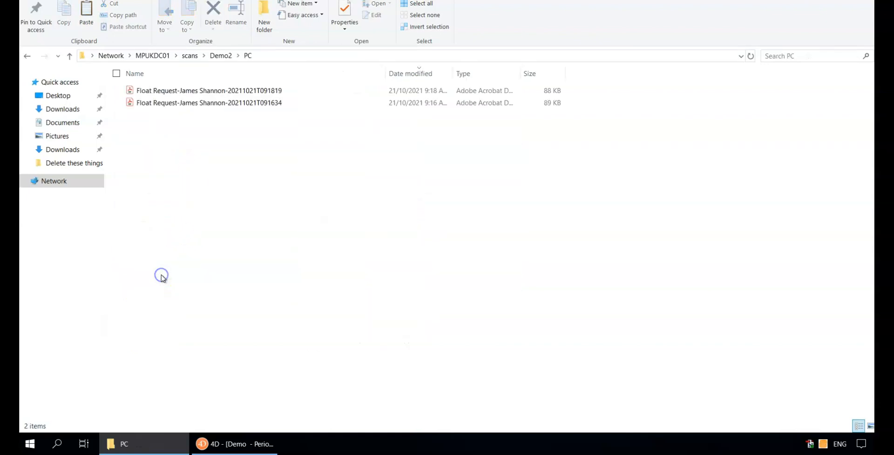
click(223, 94)
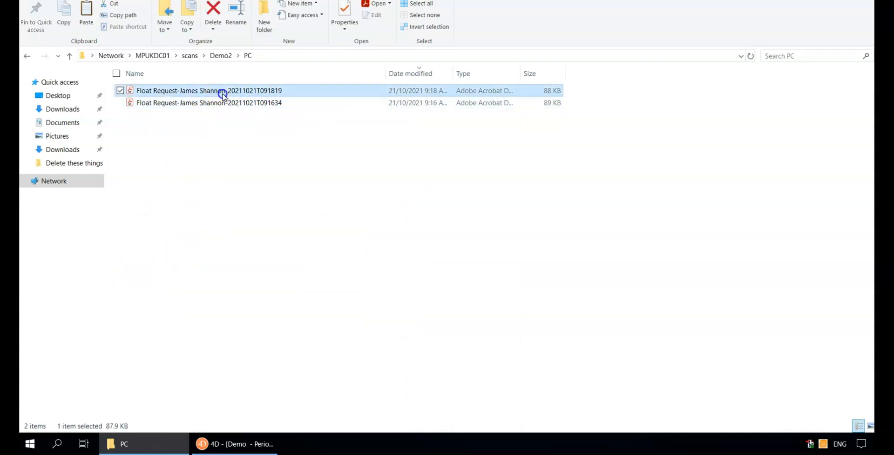
double_click(227, 96)
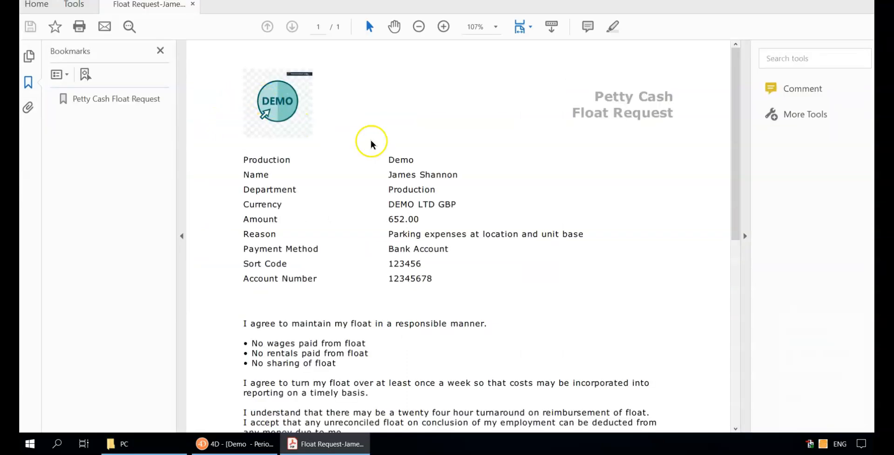
mouse_move(733, 166)
mouse_down()
mouse_move(747, 268)
mouse_move(744, 167)
mouse_up()
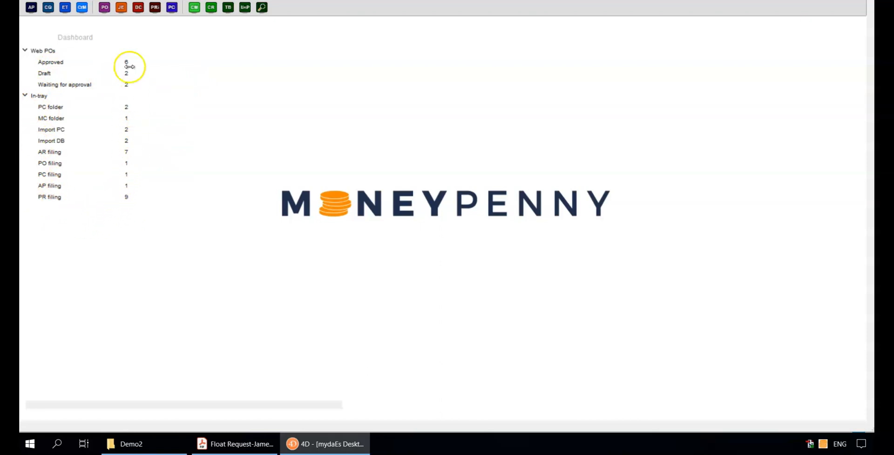
Step: Return to the Demo2 folder, reopen the PC folder and read the newest float request down to its signature
click(159, 446)
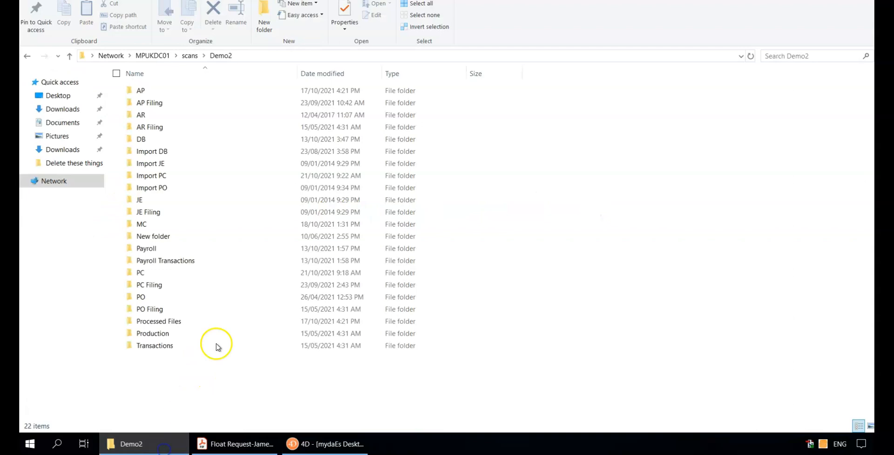
double_click(147, 274)
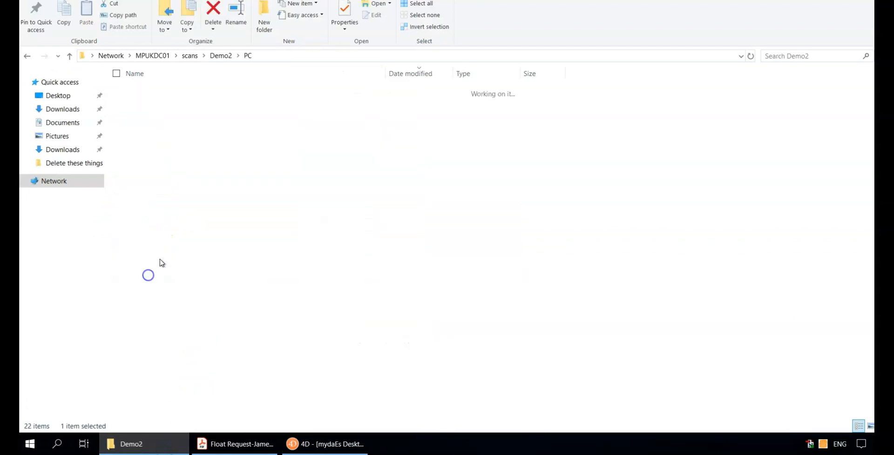
click(195, 93)
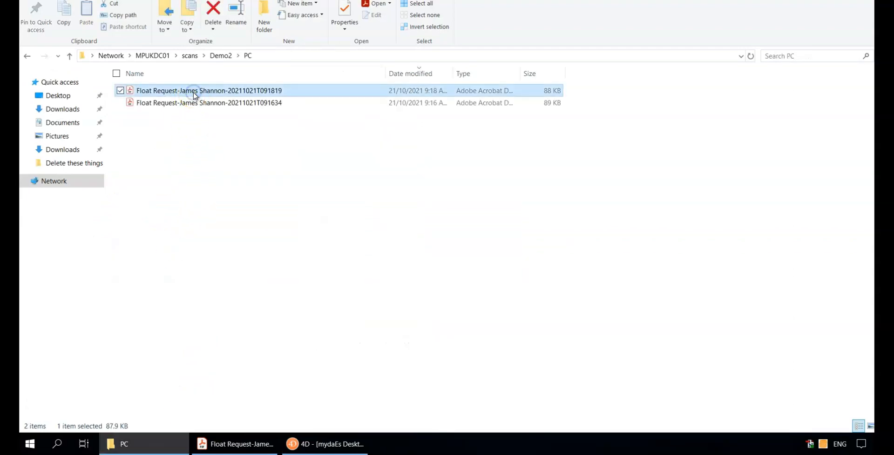
double_click(195, 95)
scroll(605, 219, down, 2)
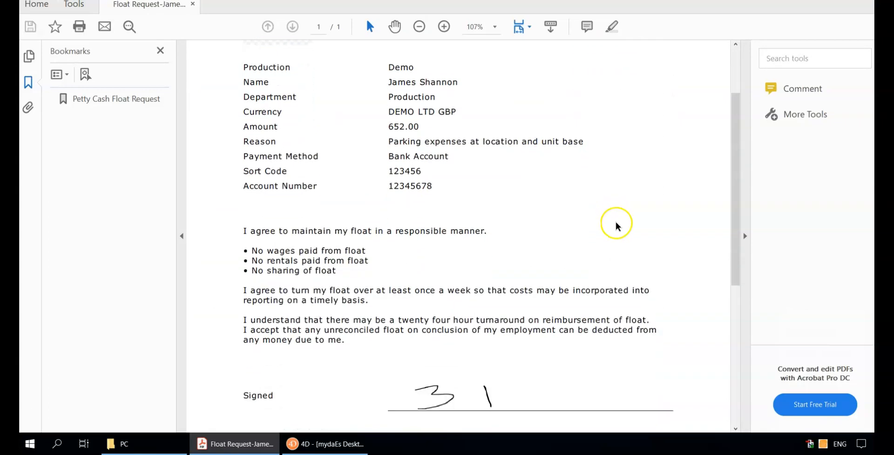
scroll(350, 135, up, 2)
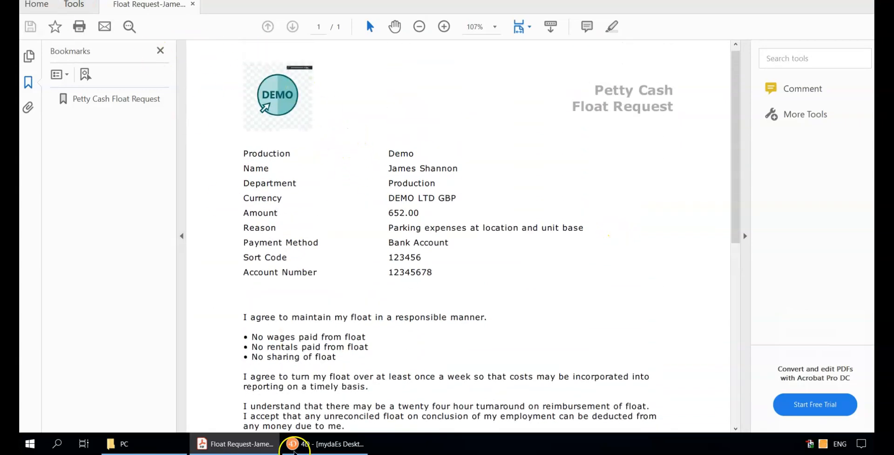
Step: Open the Import PC folder inside Demo2 and open a submitted petty cash file
key(alt+Tab)
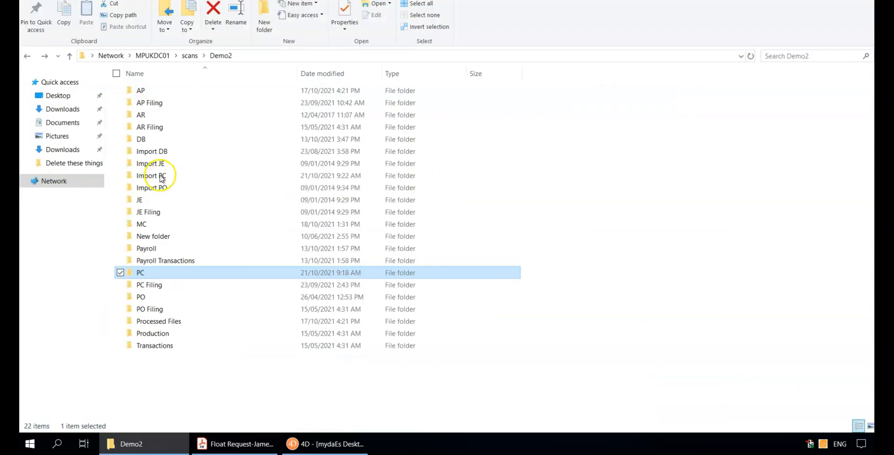
double_click(161, 178)
double_click(302, 103)
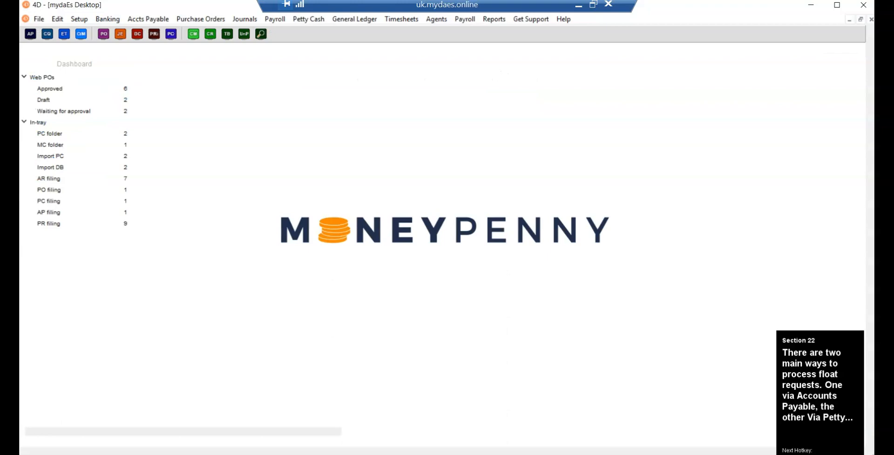
click(149, 19)
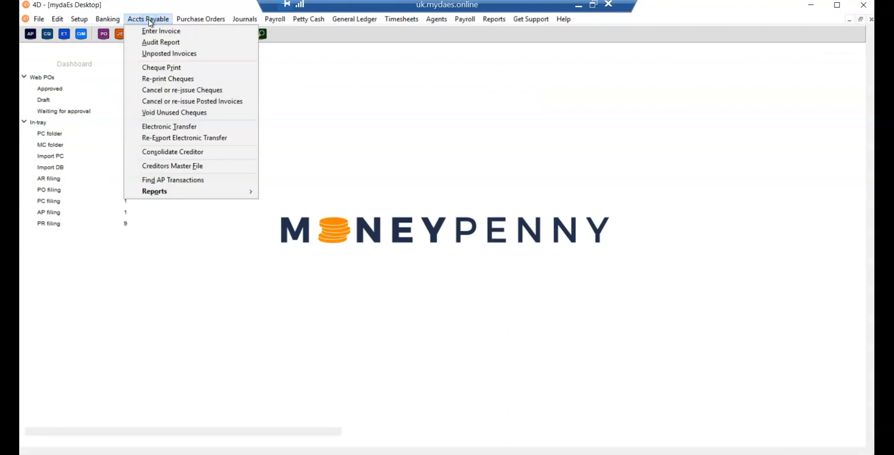
click(307, 56)
click(309, 20)
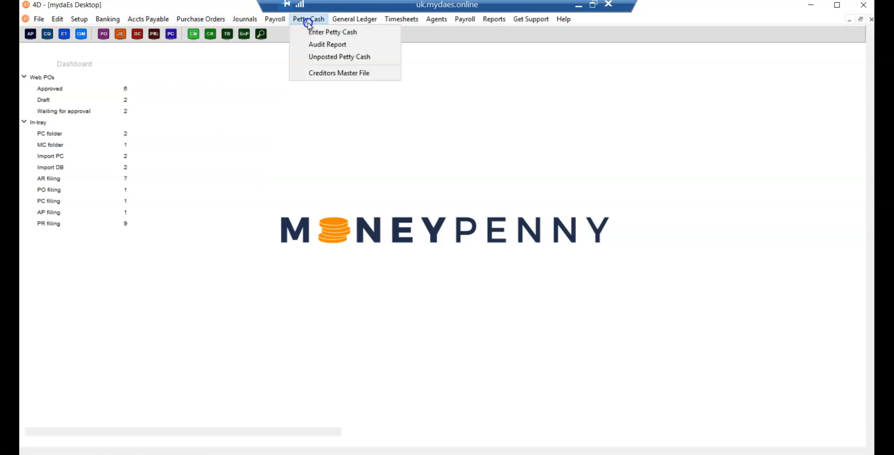
click(316, 37)
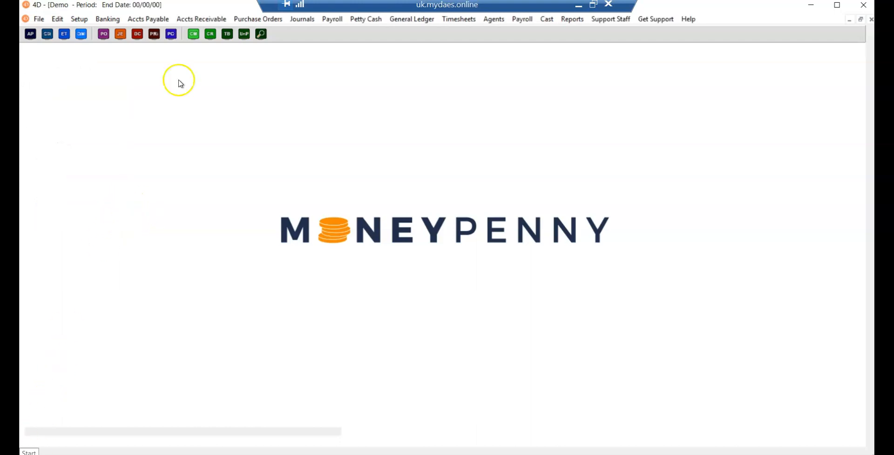
Step: Start entering an unpaid accounts payable invoice from the in-tray in DEMO LTD GBP and reveal the float request preview
click(166, 19)
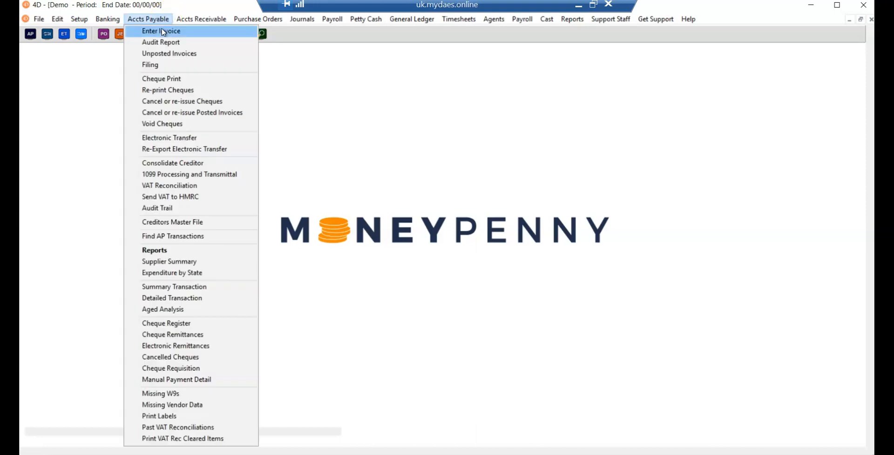
click(163, 31)
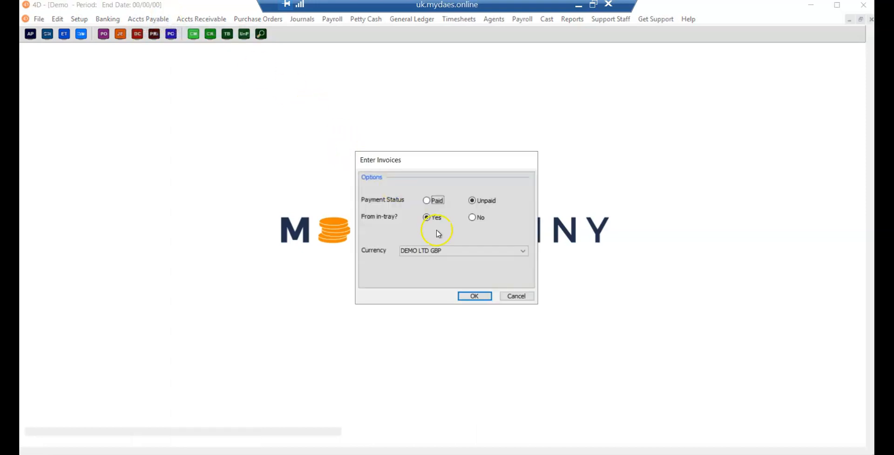
click(475, 297)
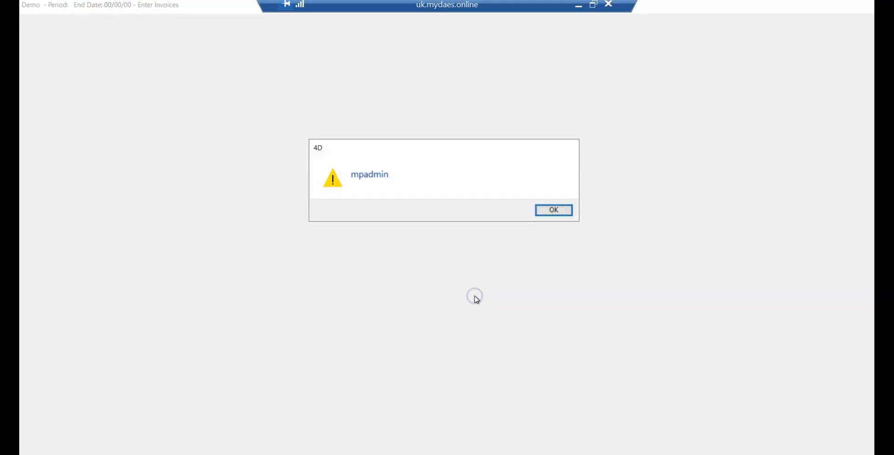
click(553, 209)
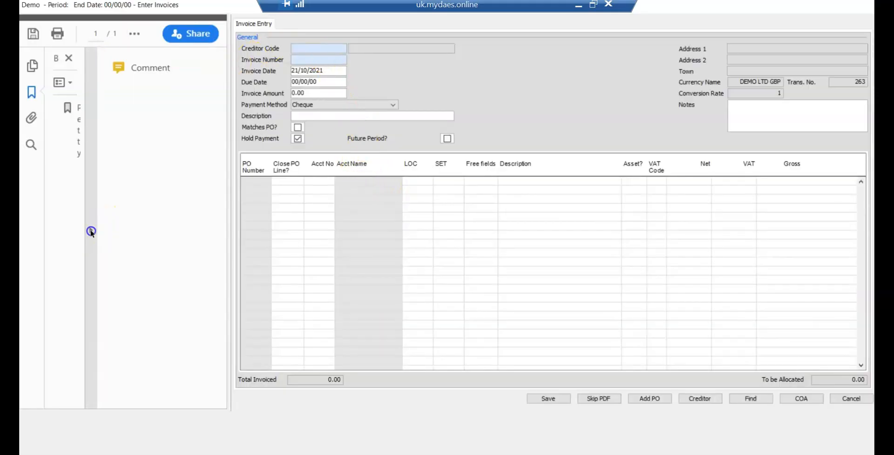
click(91, 230)
click(161, 57)
Step: Fill in the creditor code, invoice number 123/2 and invoice amount 525.99 for the float request
click(314, 49)
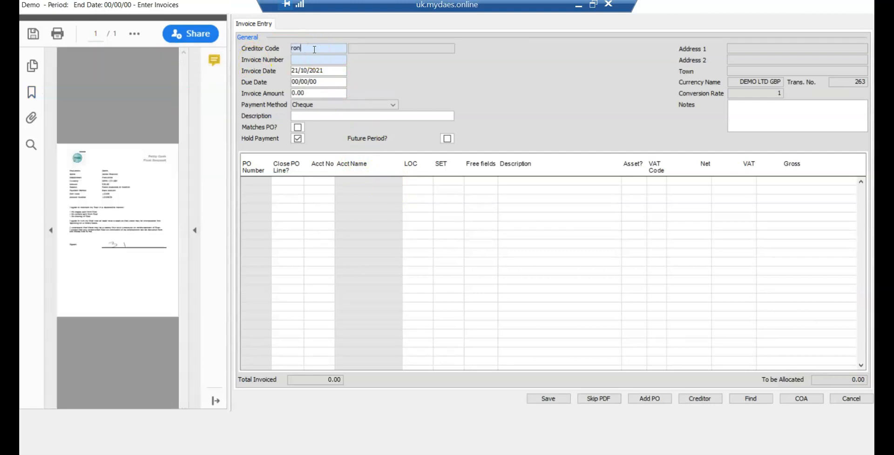
text(ron)
key(Tab)
key(Tab)
key(Return)
key(Tab)
key(Tab)
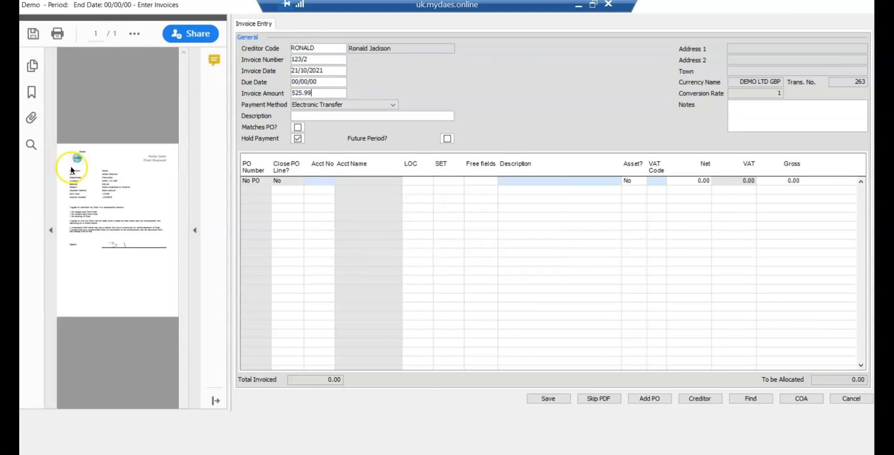
Step: Widen the float request preview beside the invoice form and enter Petty Cash as the invoice description
click(195, 228)
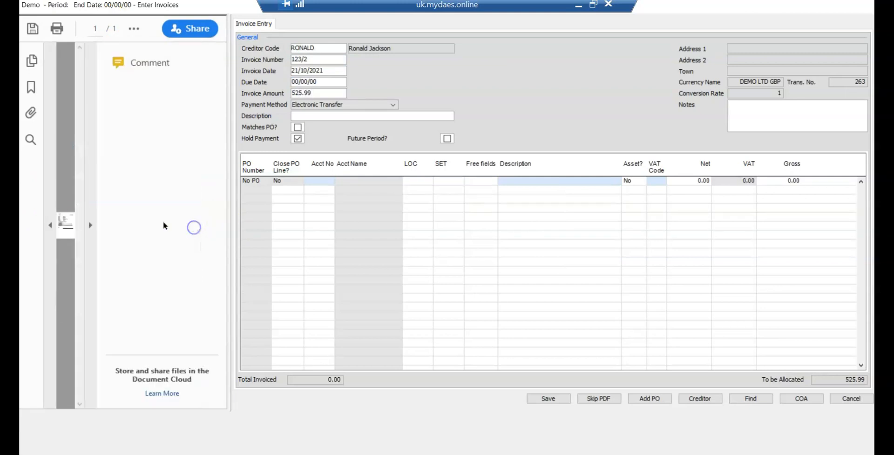
click(90, 225)
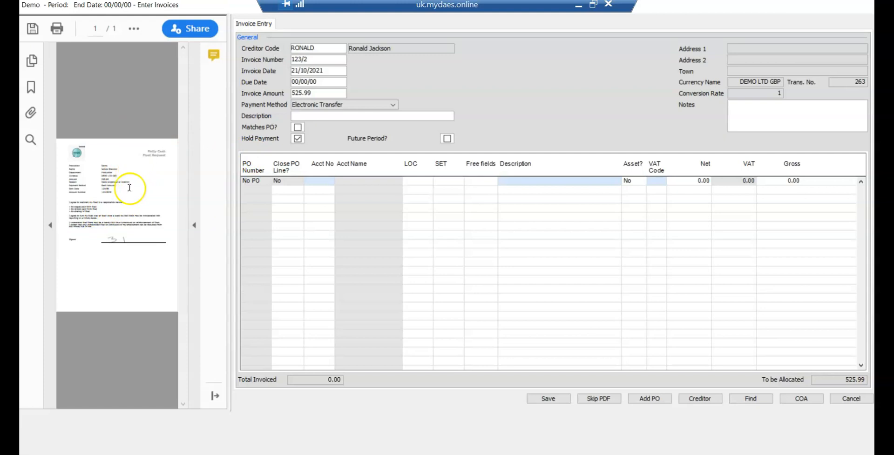
drag(230, 222, 387, 235)
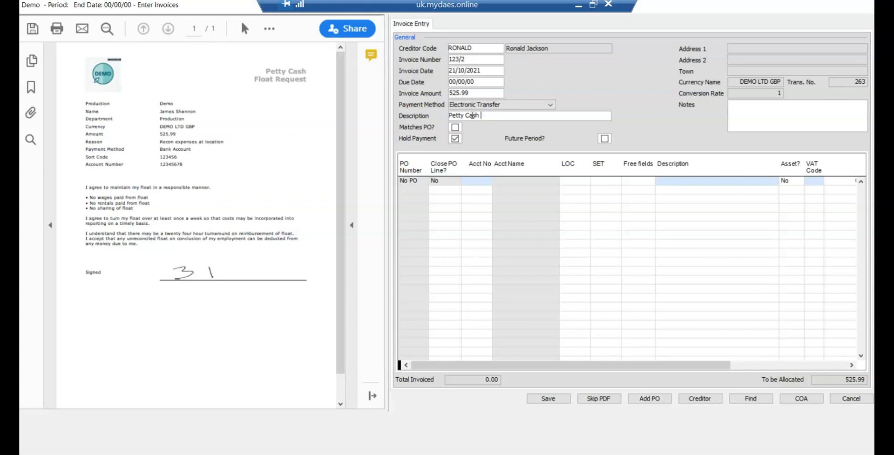
Step: Allocate the invoice line to account 82021 Float 11 and enter "notes go here" in the invoice notes
click(468, 181)
text(82)
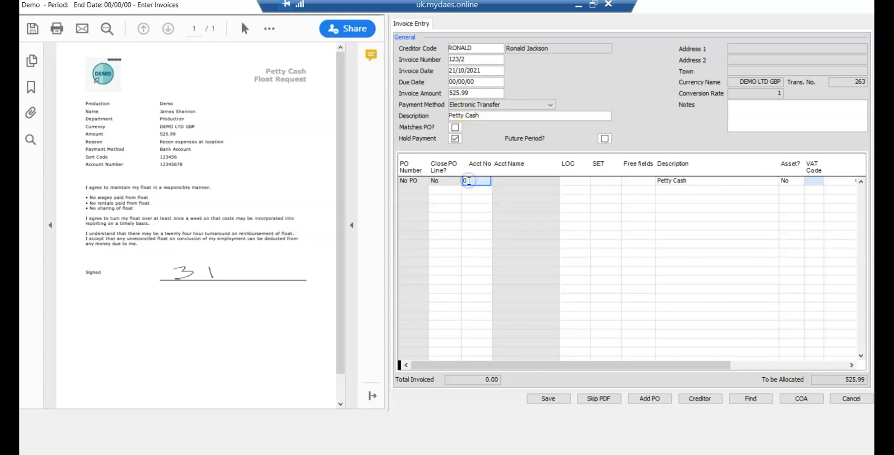
key(Tab)
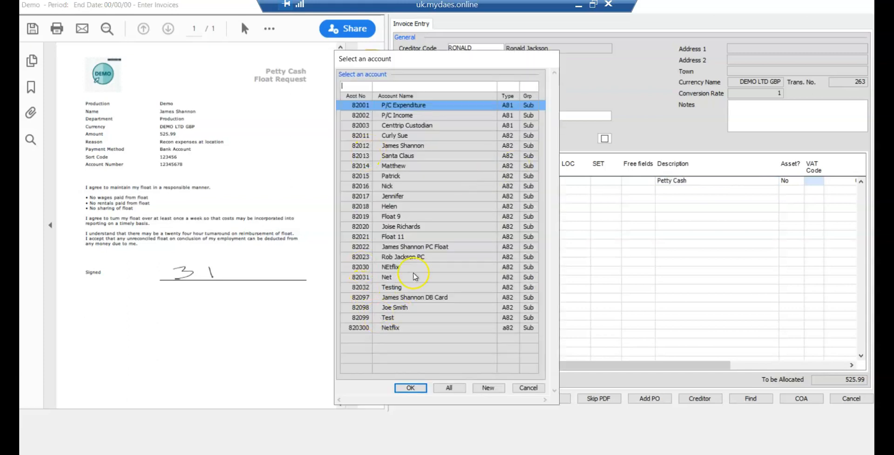
double_click(414, 236)
click(764, 102)
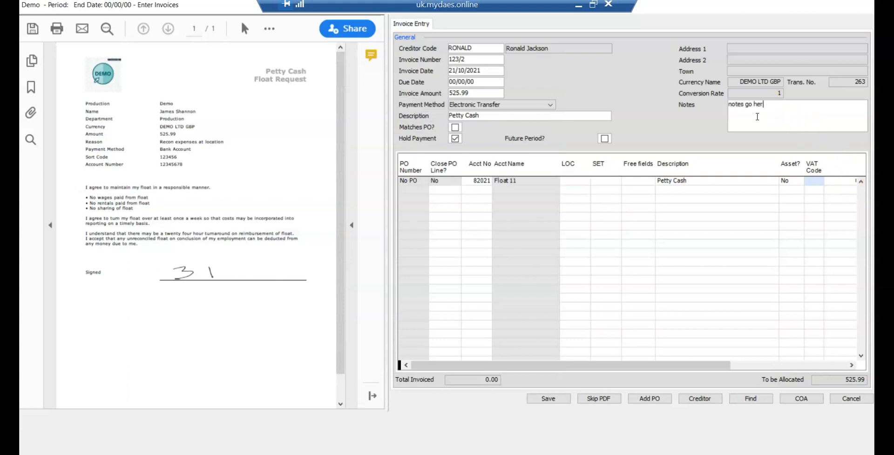
click(748, 365)
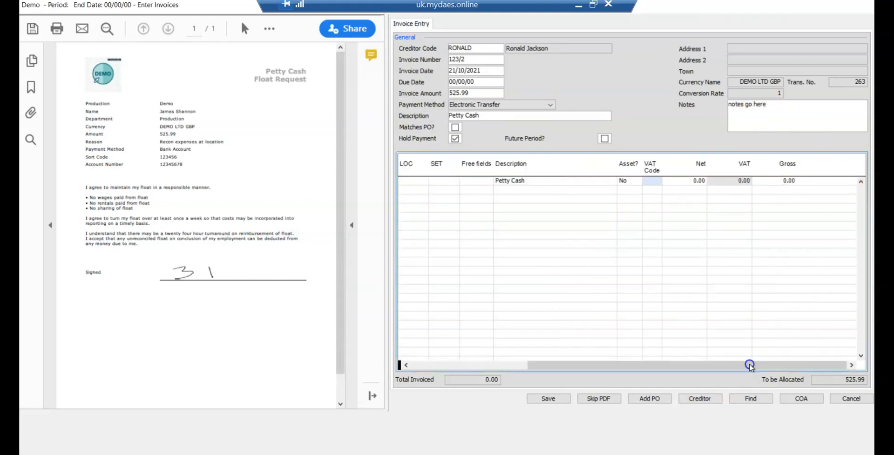
Step: Set the invoice line's VAT code to T0 and its net amount to 525.99
click(649, 181)
text(t0)
key(Tab)
text(525.99)
Step: Extend the Petty Cash description on the invoice line and save the invoice without entering another
click(549, 182)
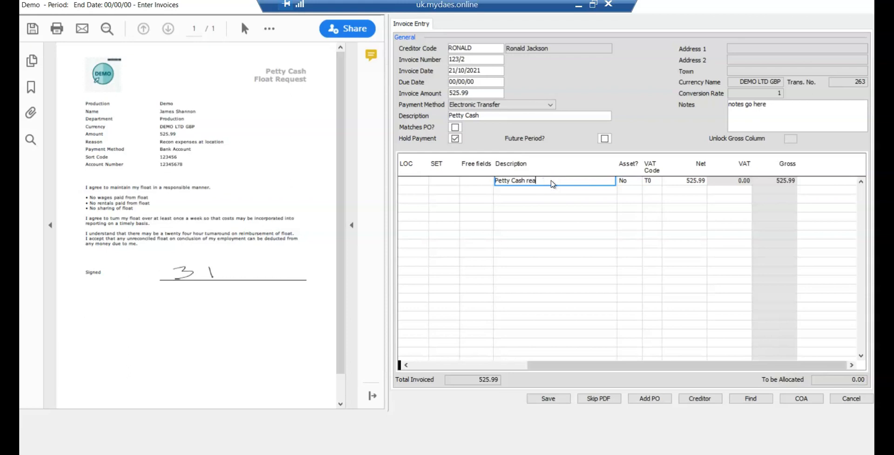
click(546, 399)
click(541, 270)
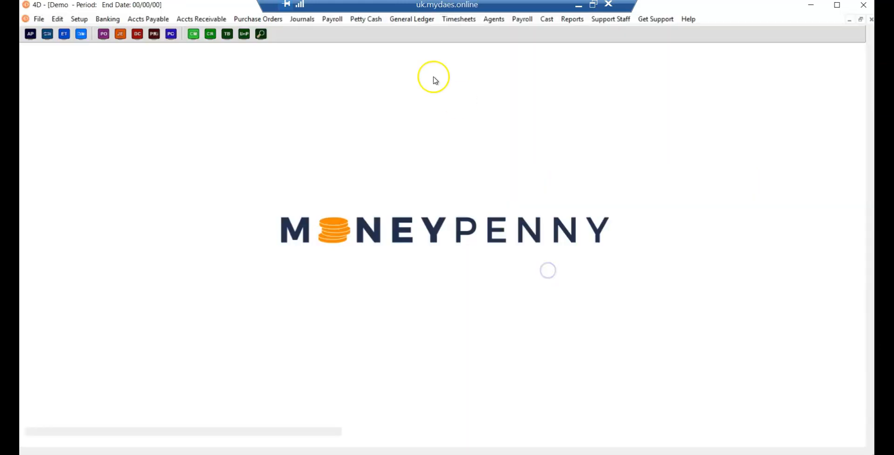
Step: From the unposted invoices, submit invoice 123/2 for approval to the last person in the list of all approvers
click(165, 20)
click(168, 53)
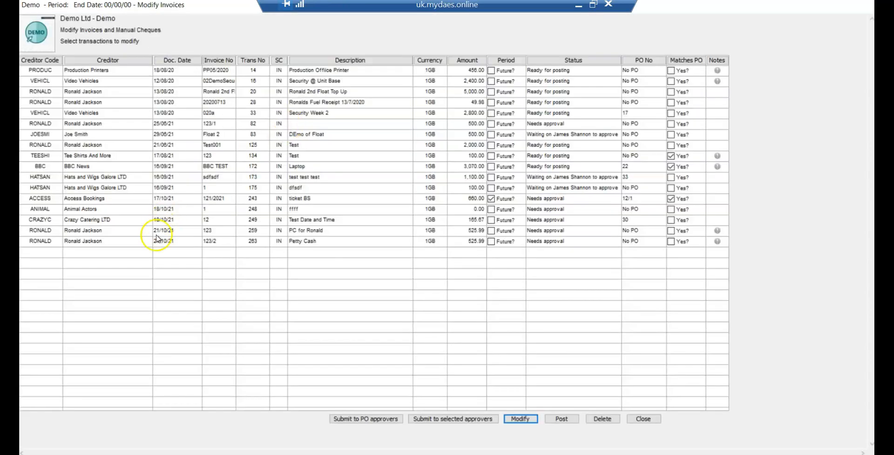
click(128, 242)
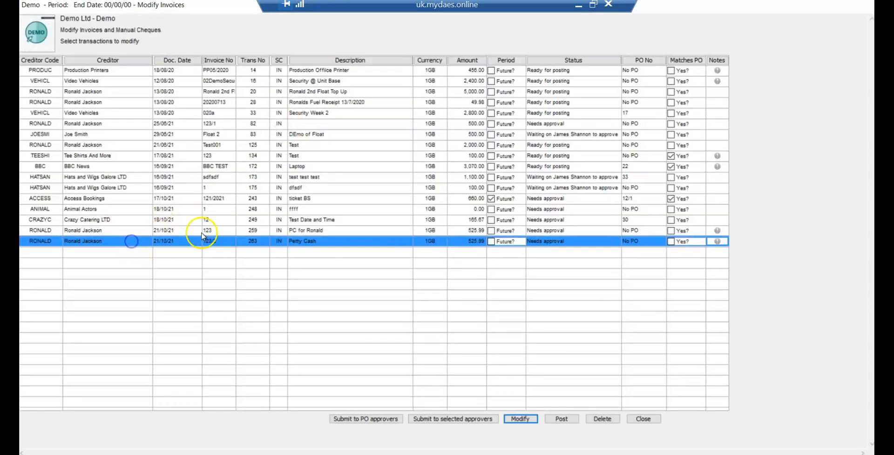
click(430, 419)
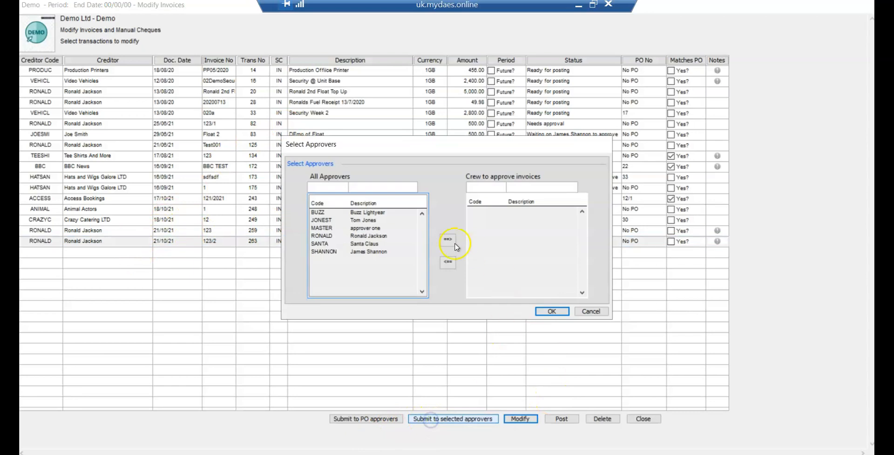
click(376, 254)
click(446, 241)
click(546, 311)
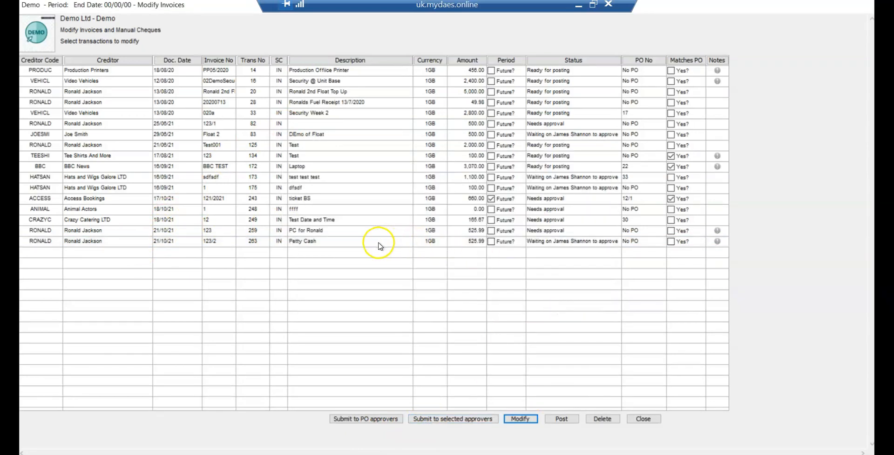
Step: Send an approver reminder email for the submitted Petty Cash invoice 123/2
right_click(379, 242)
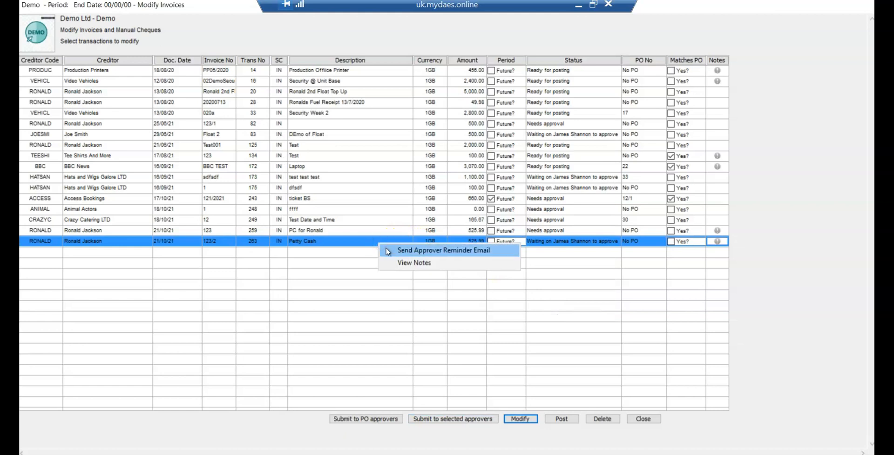
click(387, 251)
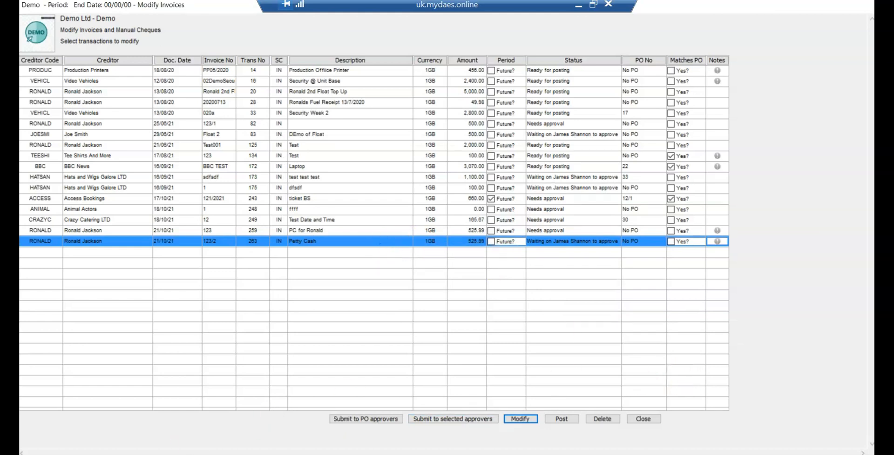
mouse_move(189, 454)
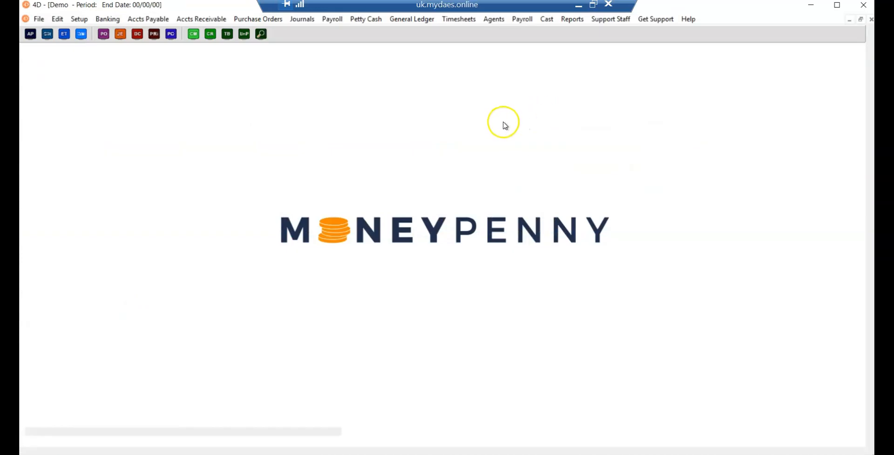
click(368, 20)
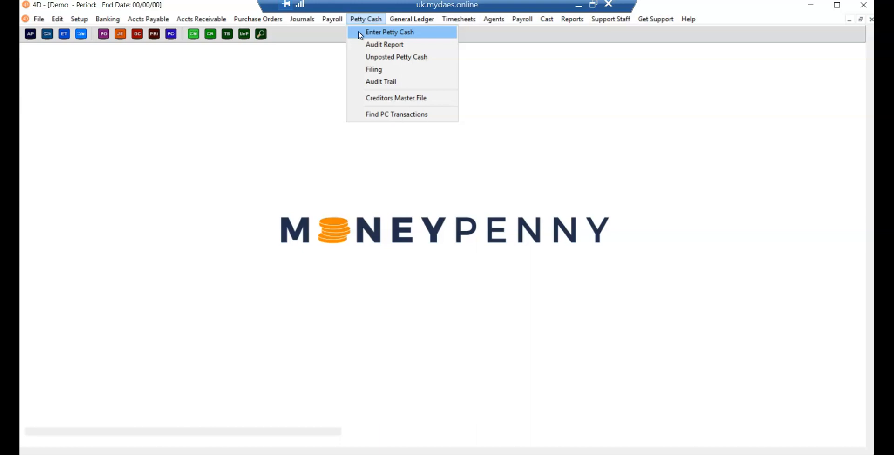
click(360, 32)
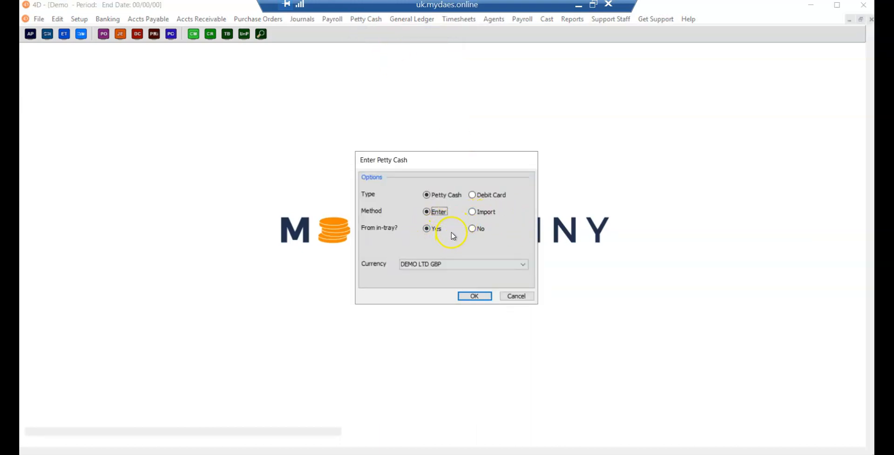
click(489, 195)
click(453, 199)
click(384, 20)
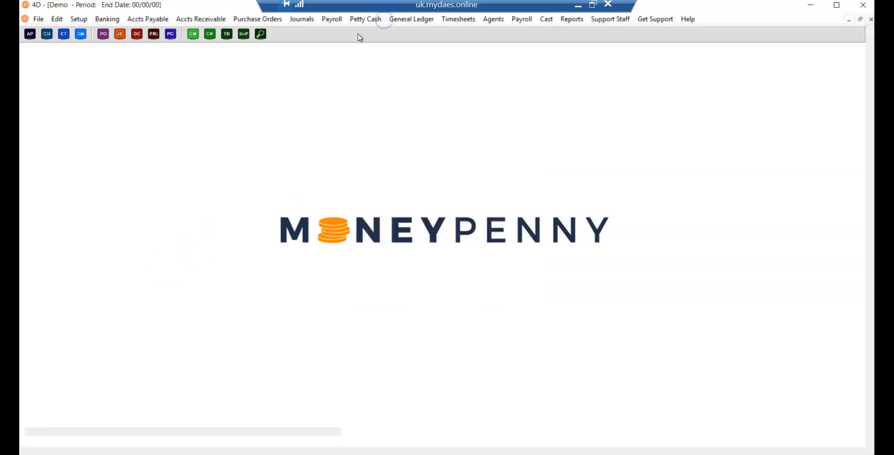
Step: Start entering petty cash from the in-tray in DEMO LTD GBP and enlarge the float request preview with its bookmarks closed
click(364, 19)
click(368, 32)
click(438, 212)
click(474, 297)
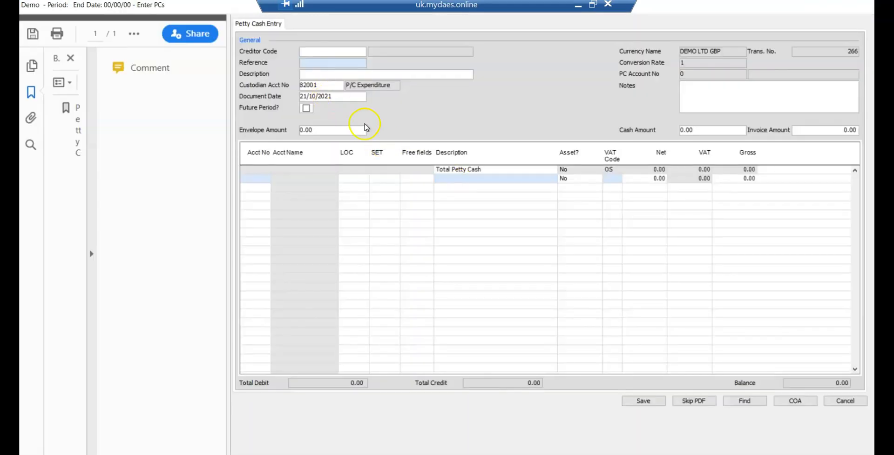
click(91, 251)
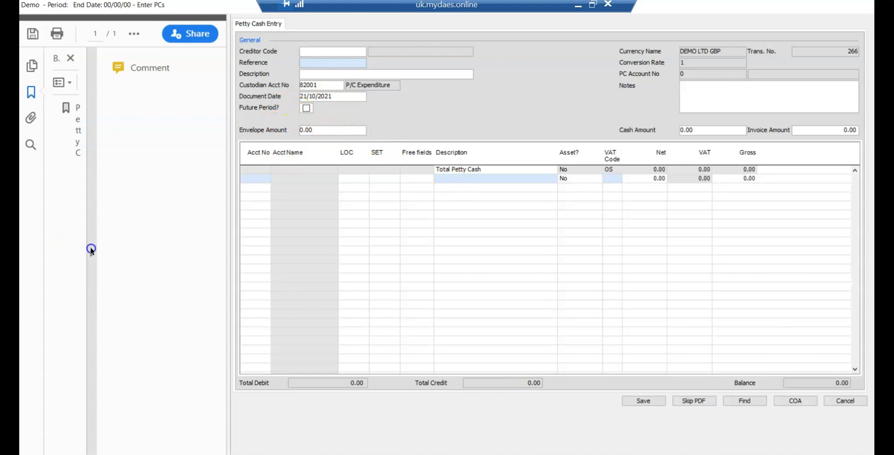
drag(226, 199, 329, 213)
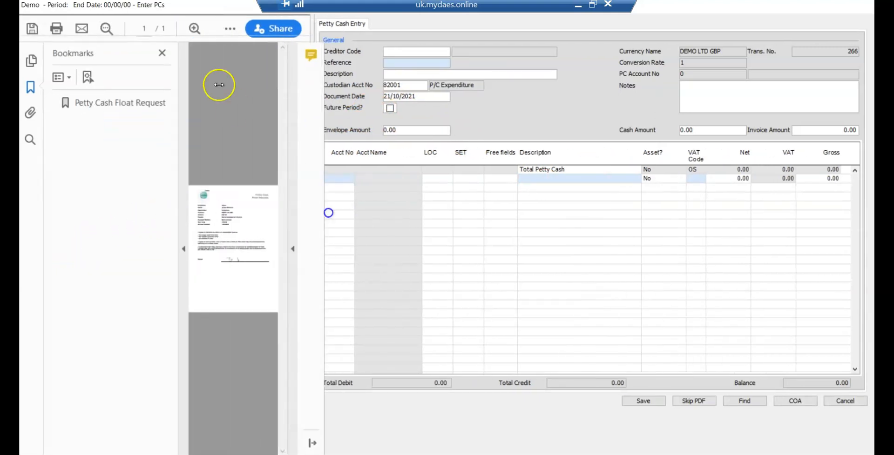
click(162, 52)
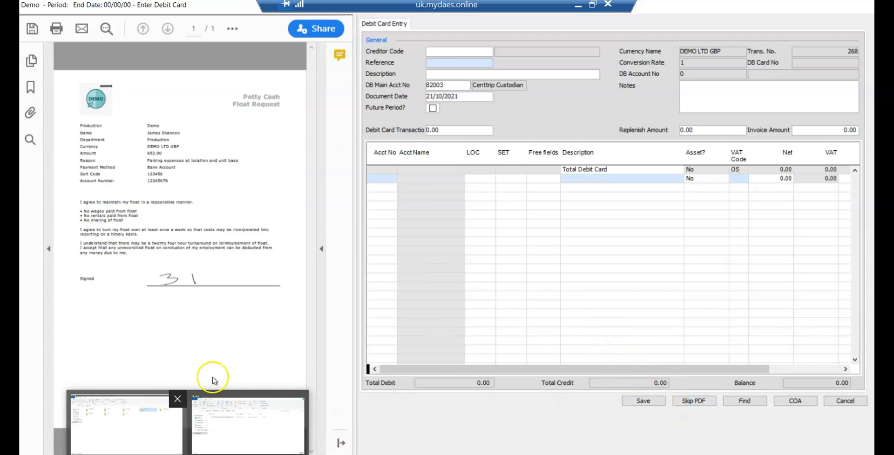
click(587, 210)
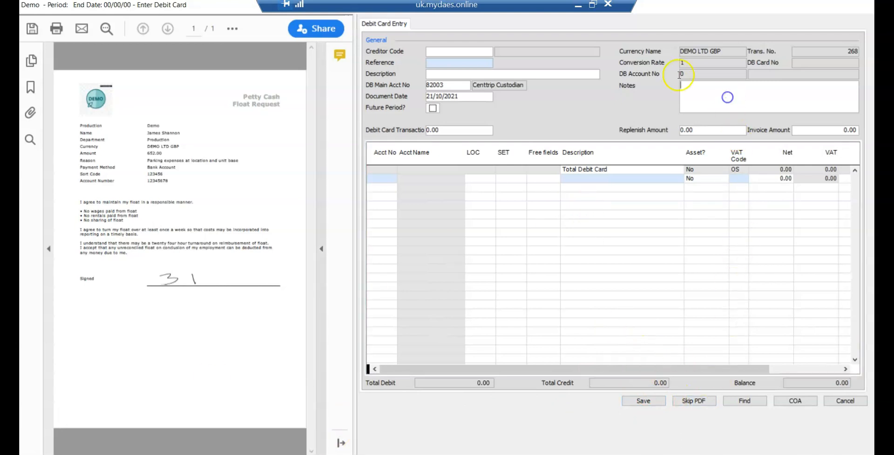
click(715, 108)
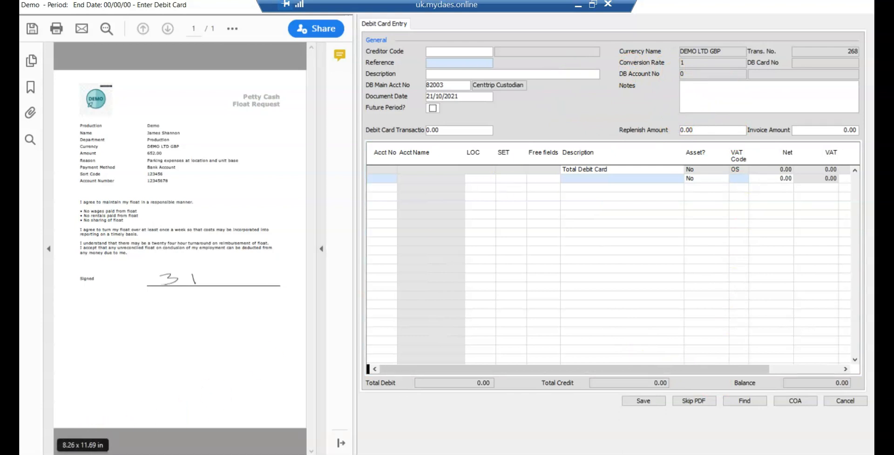
mouse_move(187, 454)
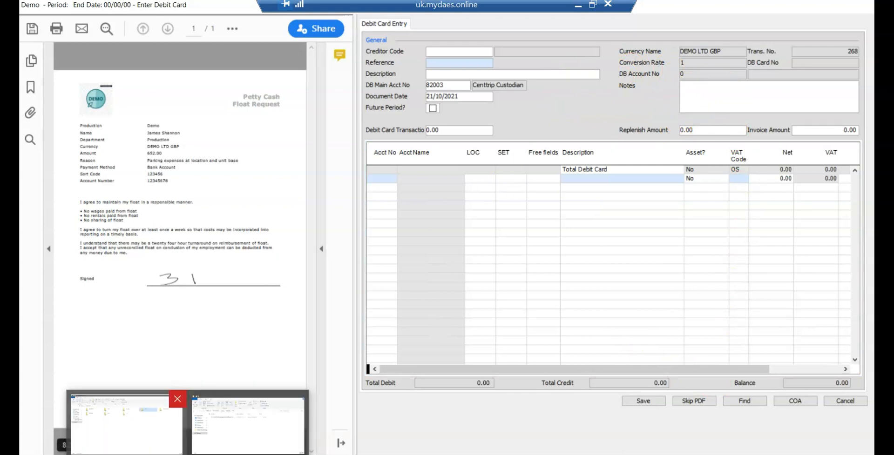
click(85, 445)
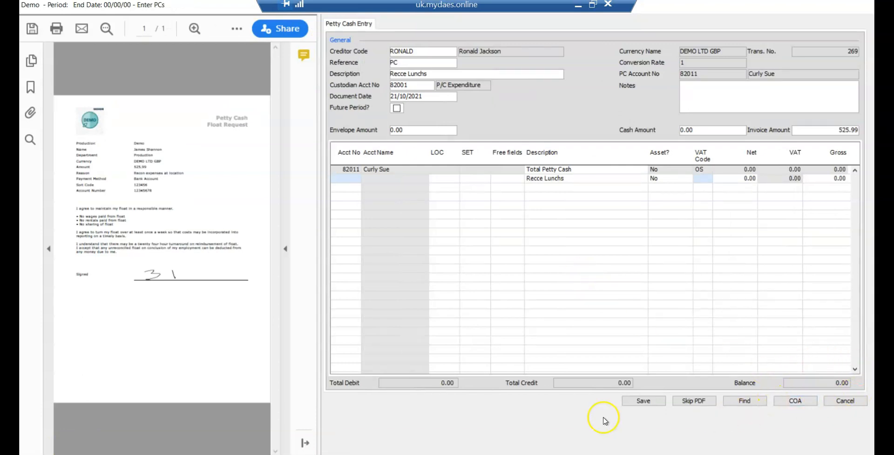
Step: Save the Recce Lunchs petty cash entry without adding another and reopen it from the unposted petty cash
click(639, 404)
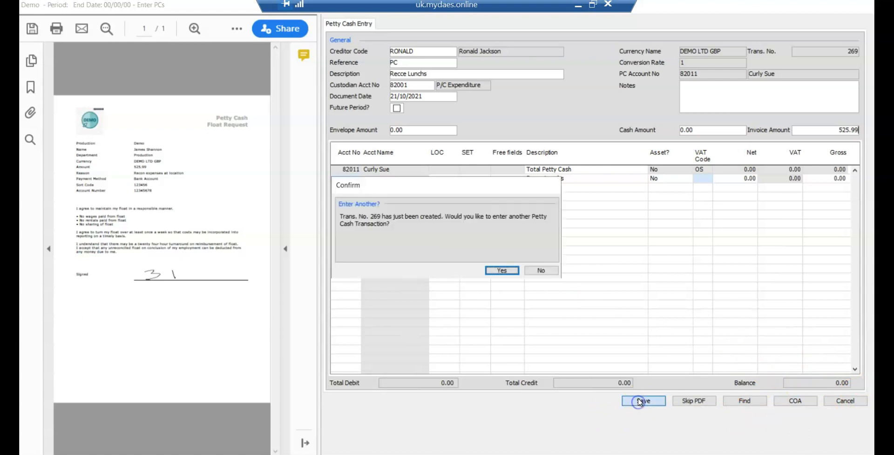
click(539, 270)
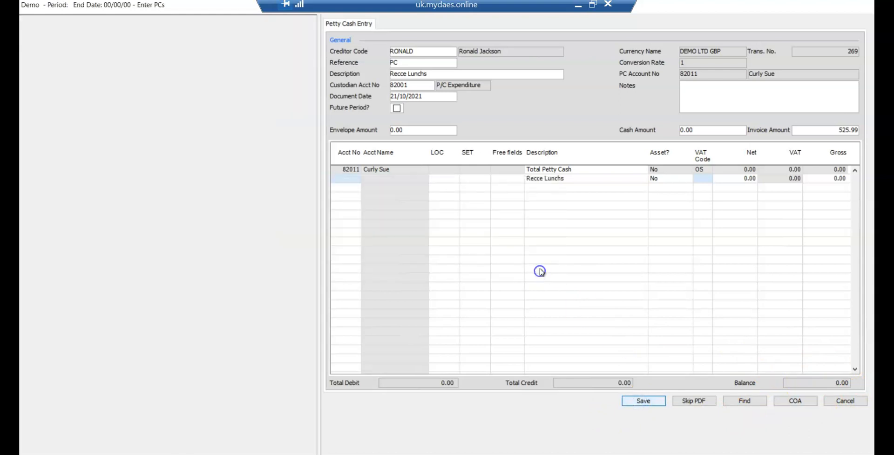
click(366, 19)
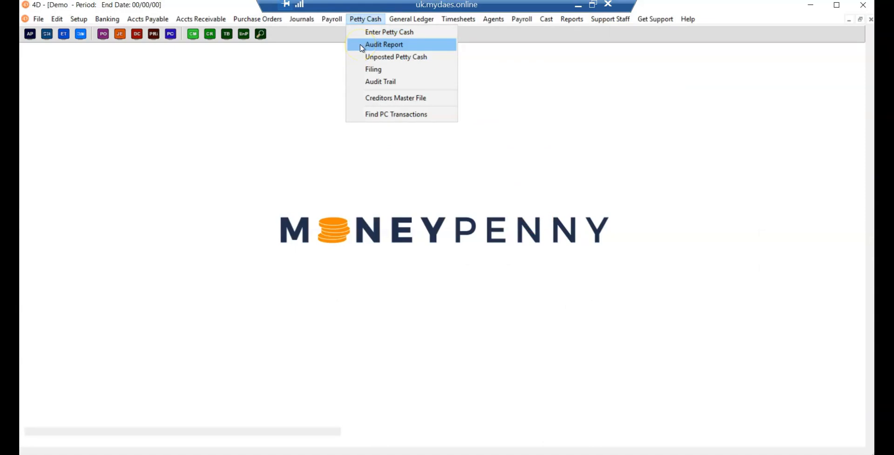
click(362, 59)
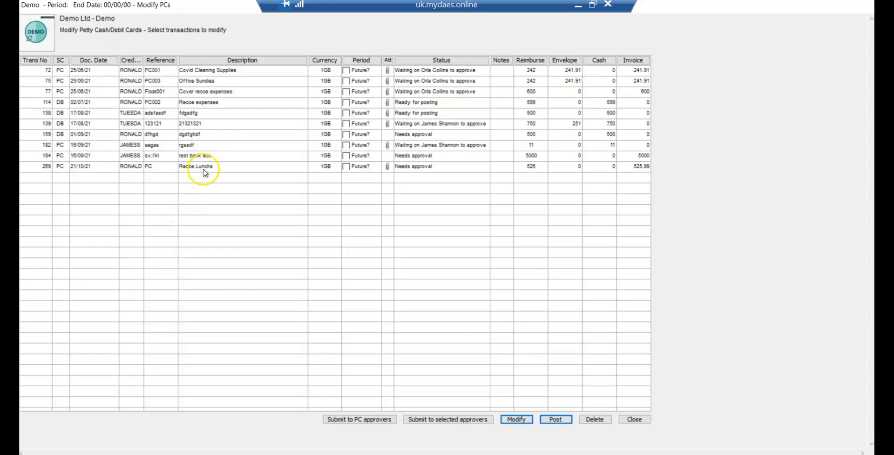
double_click(203, 170)
Step: Correct the petty cash description to Recce Lunches, set the reference to PC52 and save the transaction
click(143, 65)
click(138, 74)
key(BackSpace)
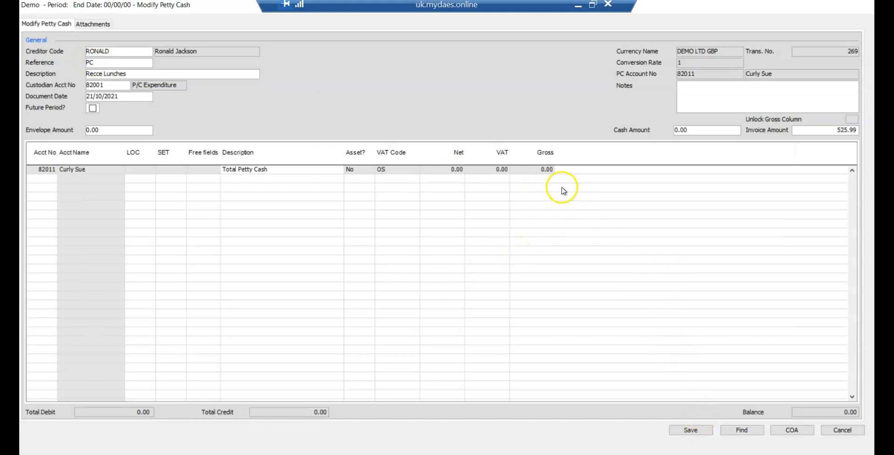
click(136, 61)
text(52)
click(681, 428)
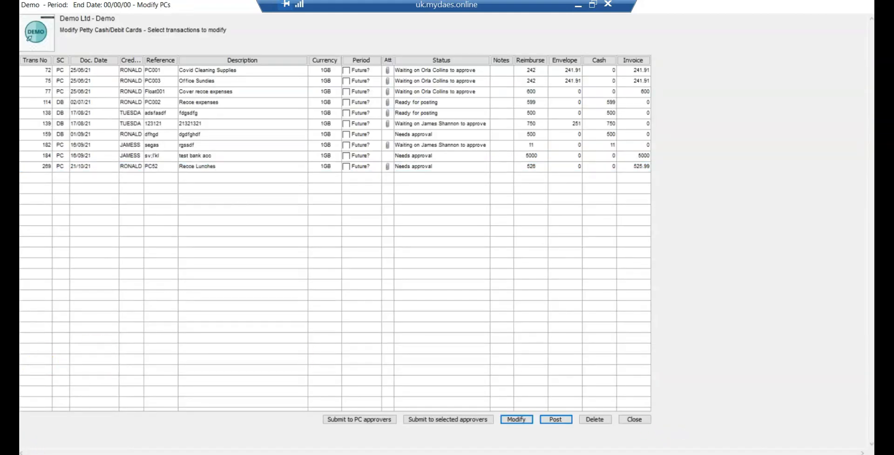
key(Escape)
Step: Start a petty cash transaction from the in-tray in DEMO LTD GBP using the Import method
click(370, 18)
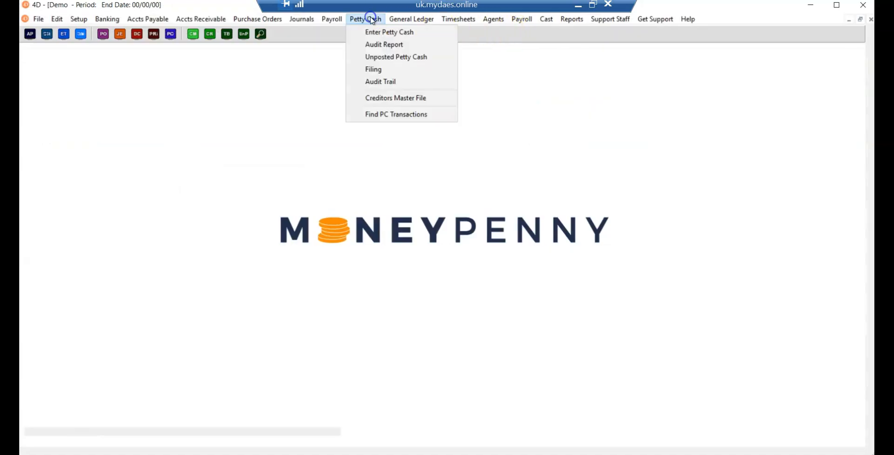
click(366, 32)
click(433, 213)
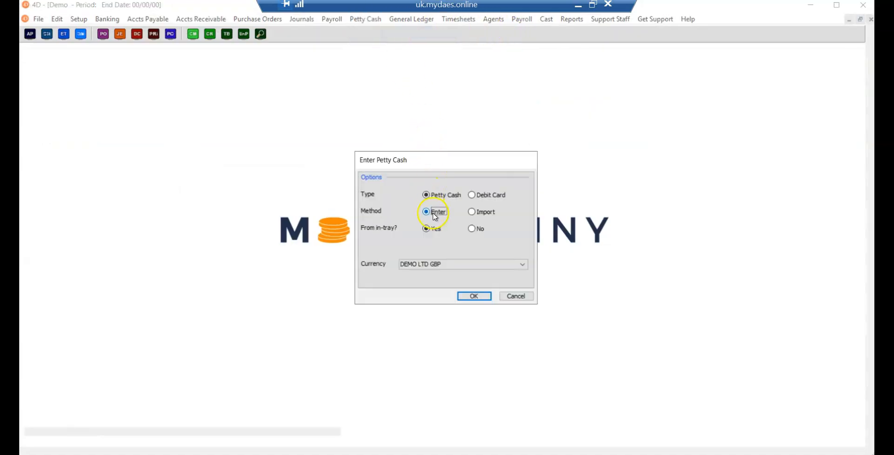
click(474, 213)
click(443, 214)
click(496, 214)
click(472, 296)
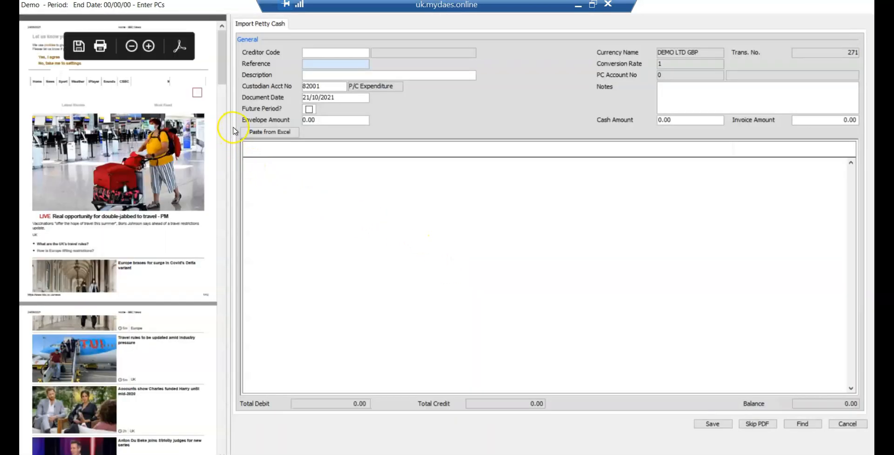
Step: Fill in the creditor code, reference PC53, description "Reimbursement description", envelope amount 525.99 and notes "more notes can be added here"
click(321, 54)
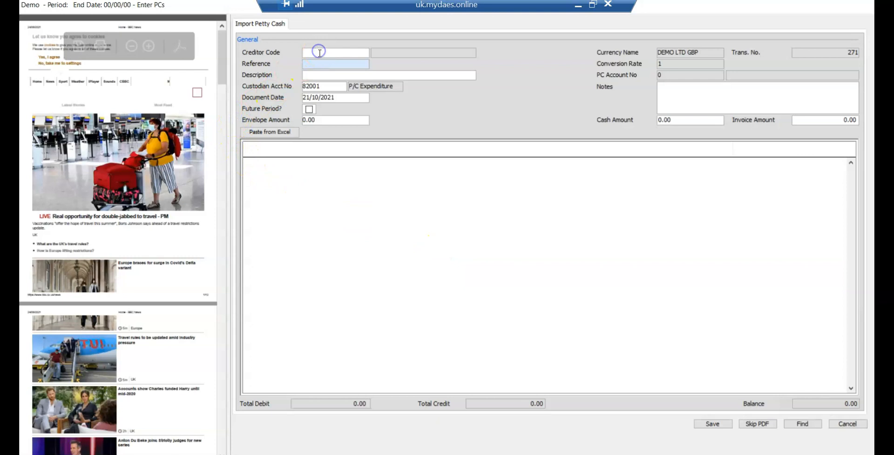
text(ron)
key(Tab)
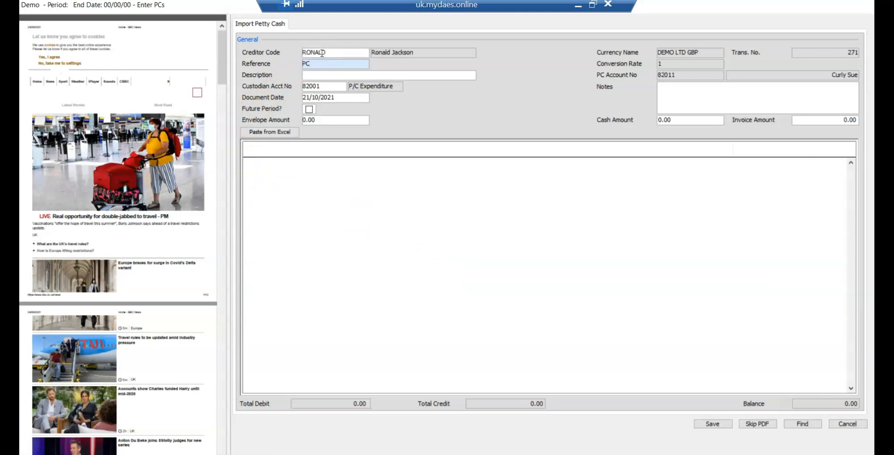
key(Tab)
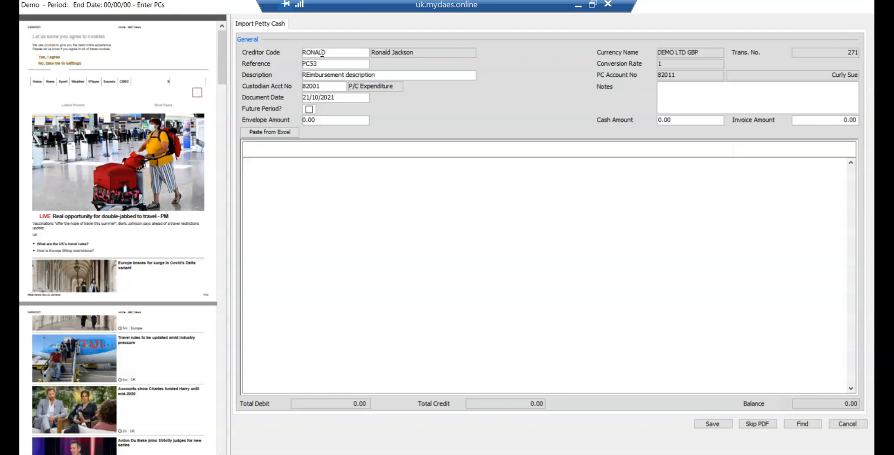
click(308, 75)
key(Delete)
text(e)
click(315, 120)
text(525.99)
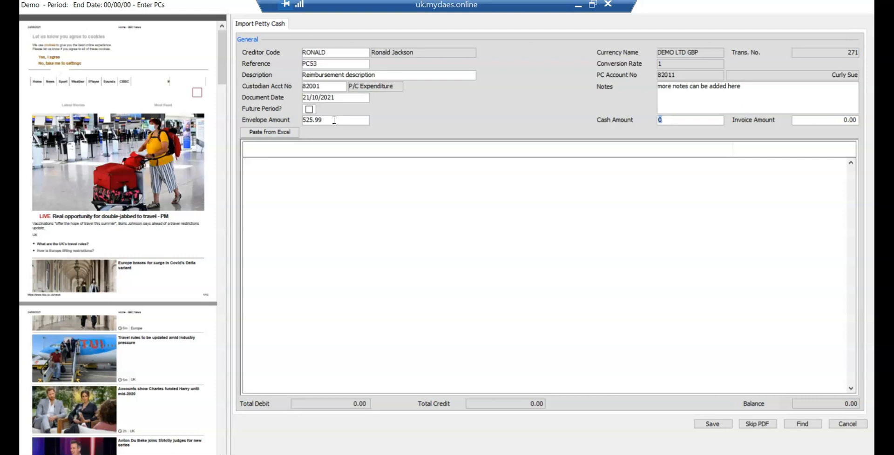
Step: Permanently delete the UK-PC_Template spreadsheet from the Demo2 Import PC scans folder
mouse_move(186, 454)
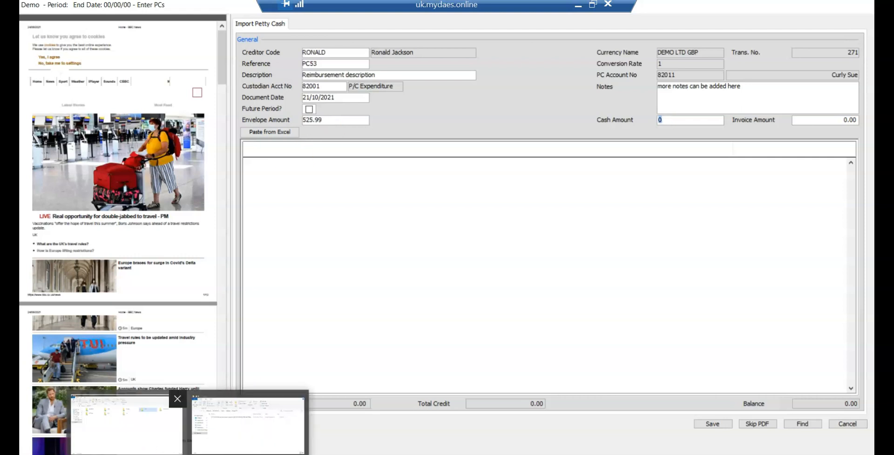
click(247, 426)
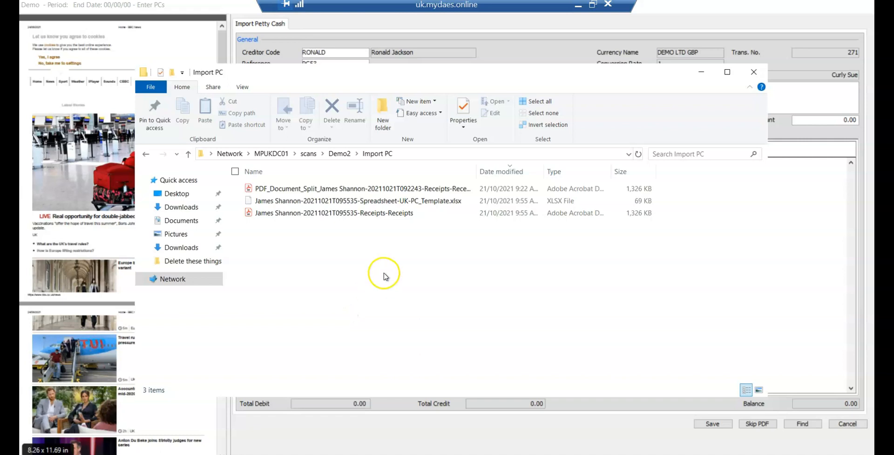
click(338, 154)
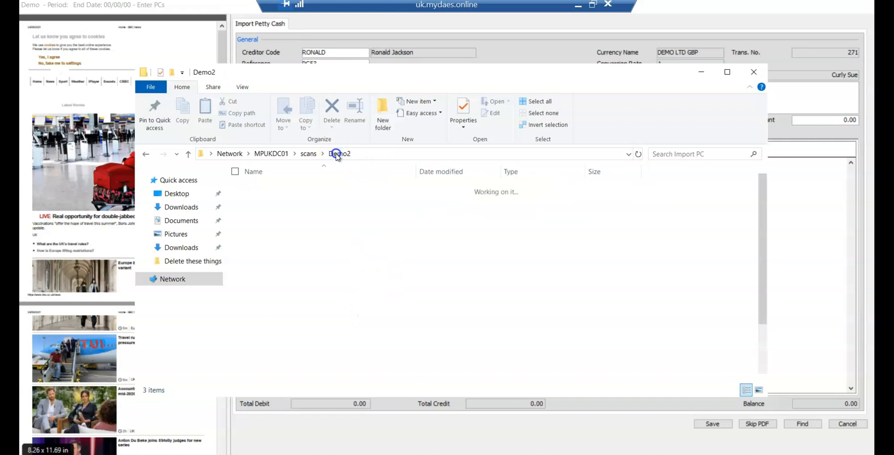
double_click(288, 273)
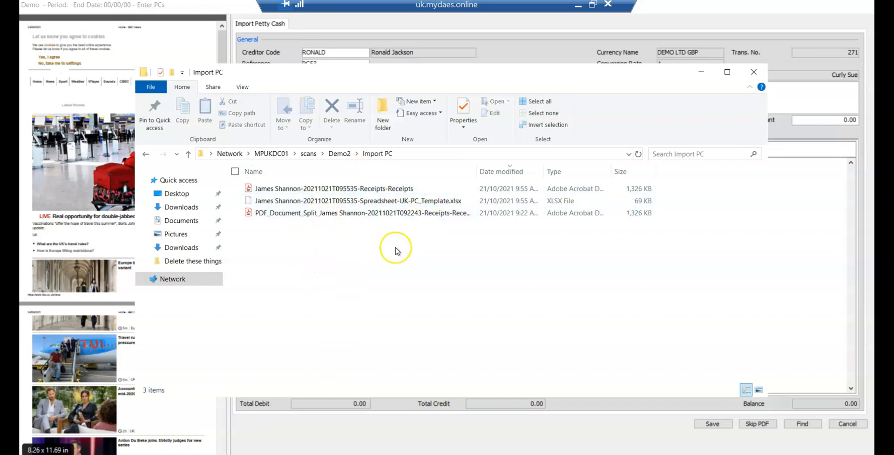
click(380, 202)
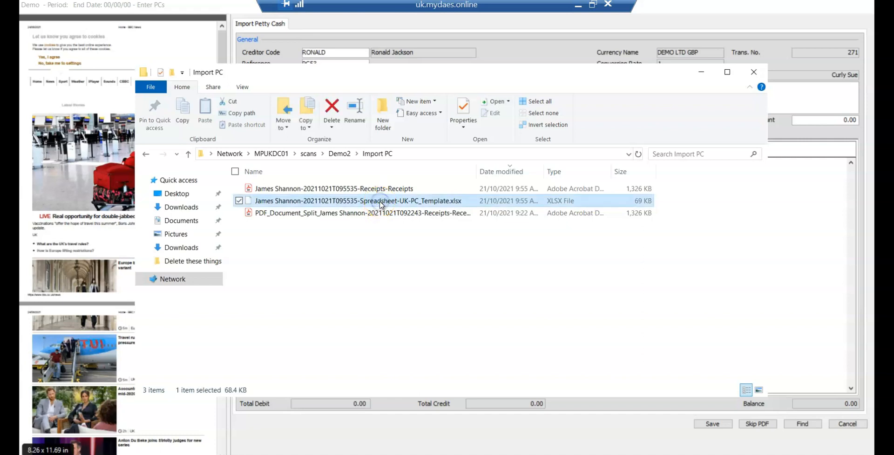
right_click(381, 204)
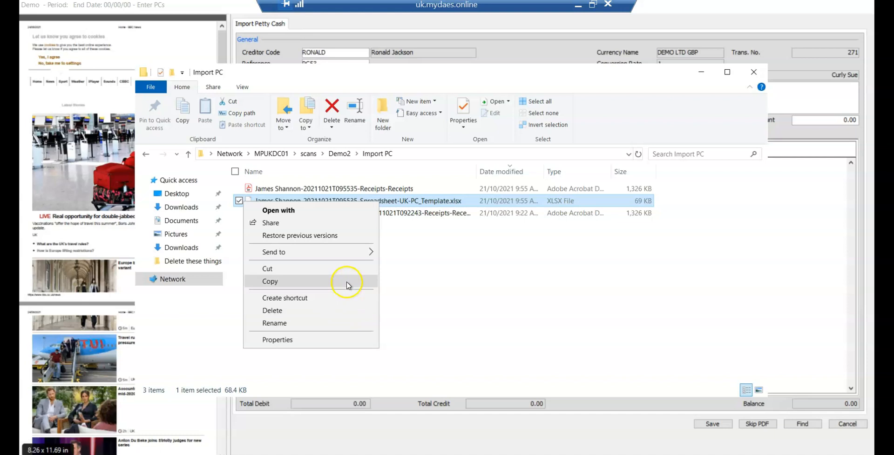
click(342, 311)
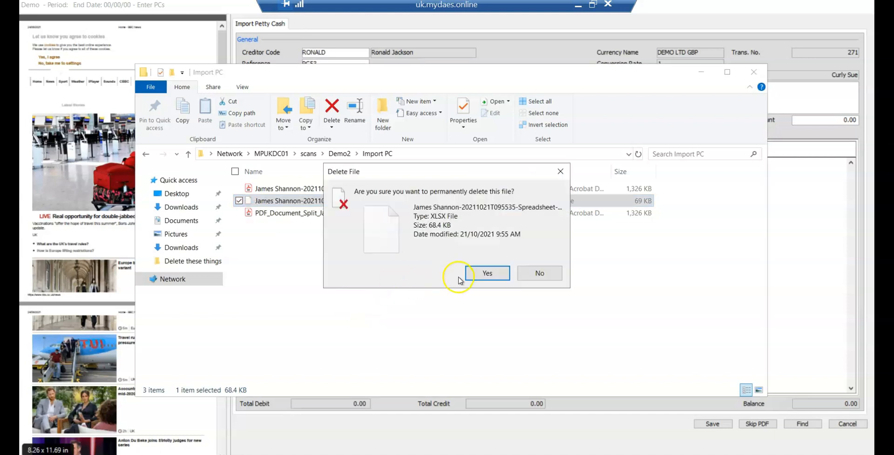
click(475, 273)
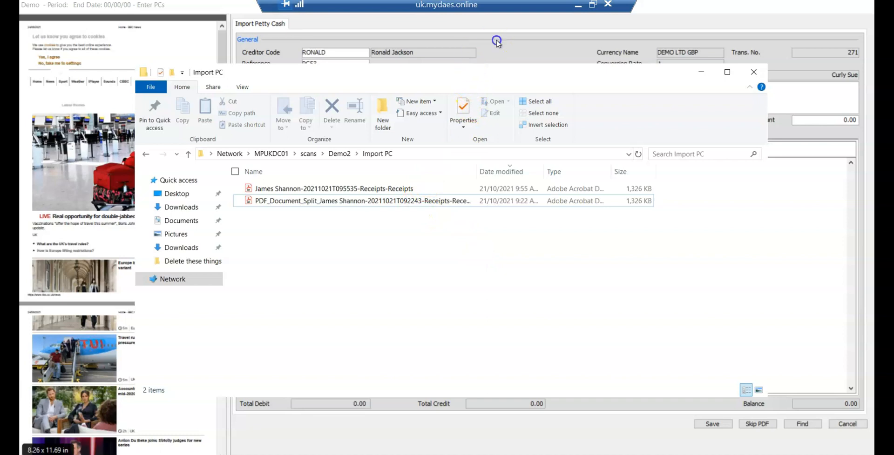
Step: Return to the petty cash import form and paste in the lines copied from Excel
click(704, 73)
click(272, 132)
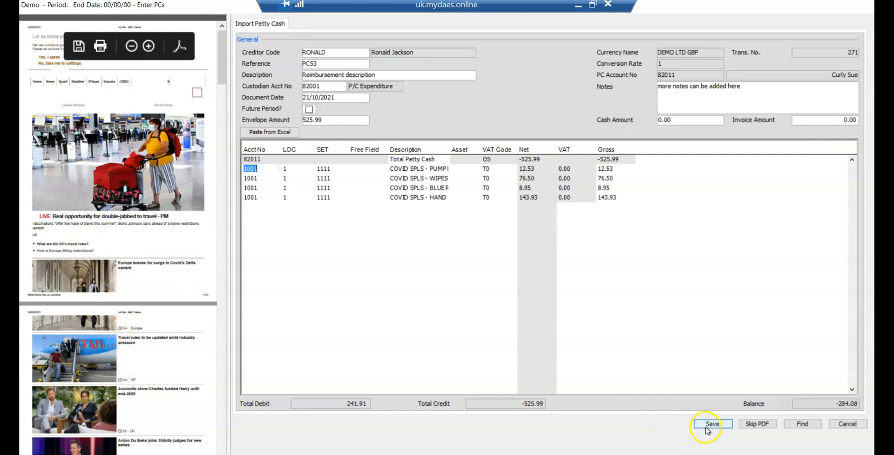
mouse_move(188, 454)
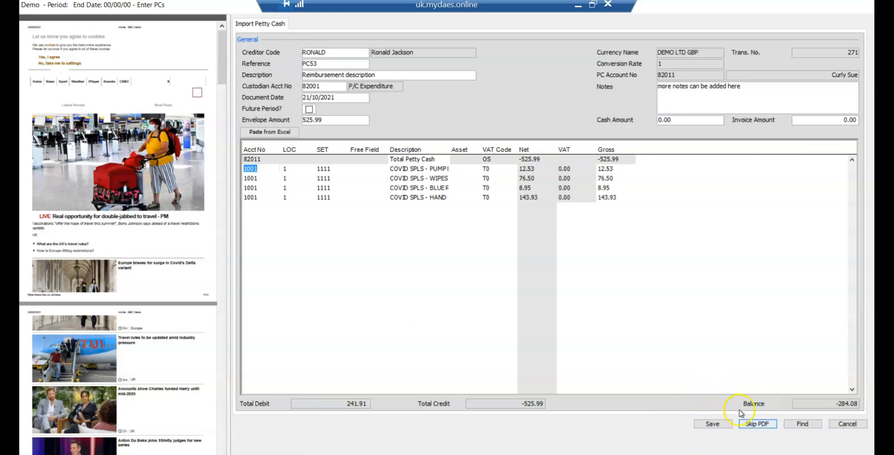
Step: Correct the envelope amount to 241.91 and save the petty cash transaction without entering another
click(712, 424)
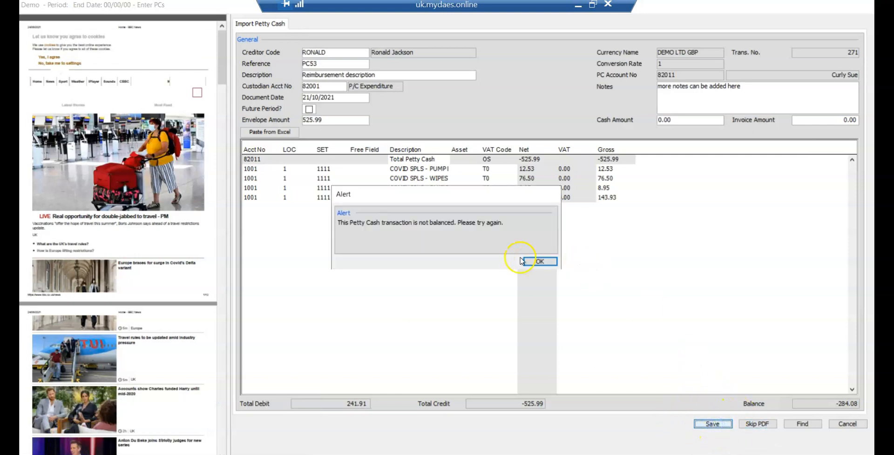
click(535, 261)
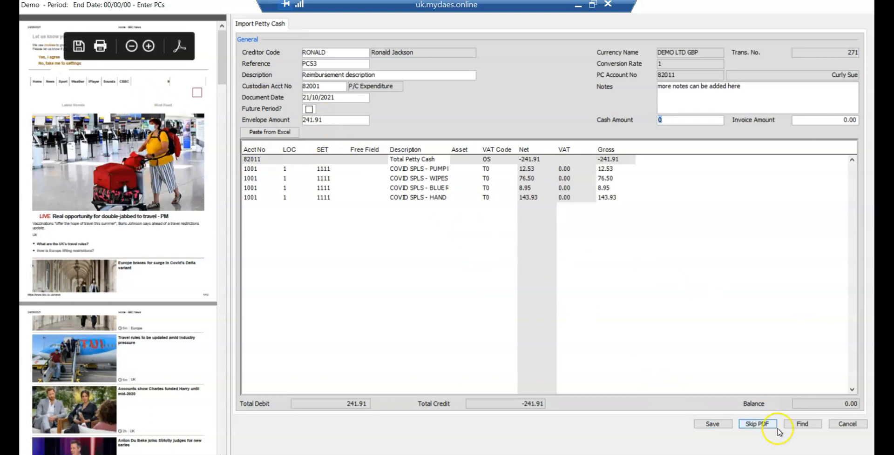
click(713, 424)
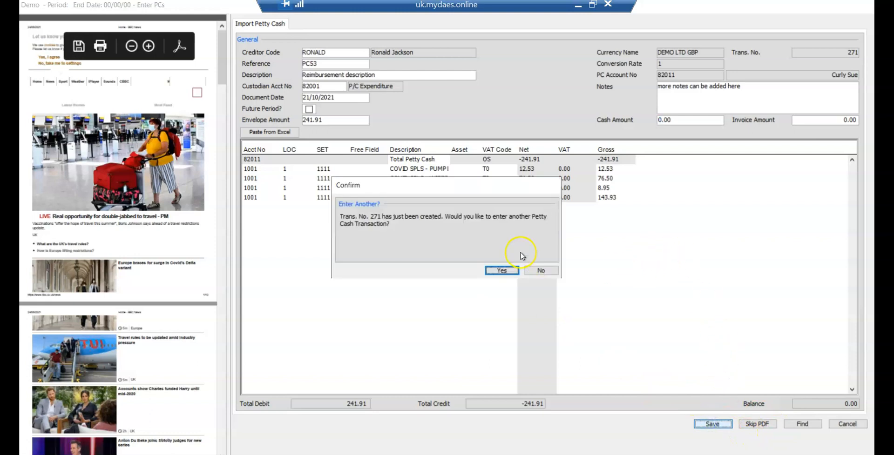
click(541, 272)
Step: Open the list of unposted petty cash transactions
click(366, 19)
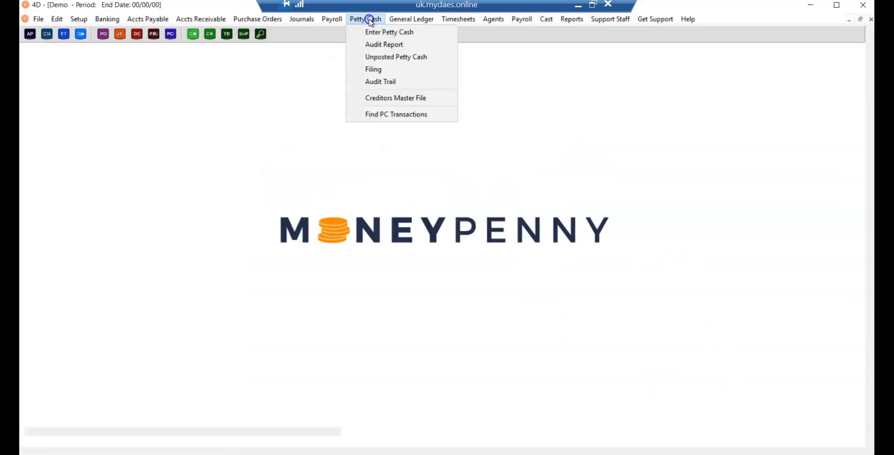
click(362, 61)
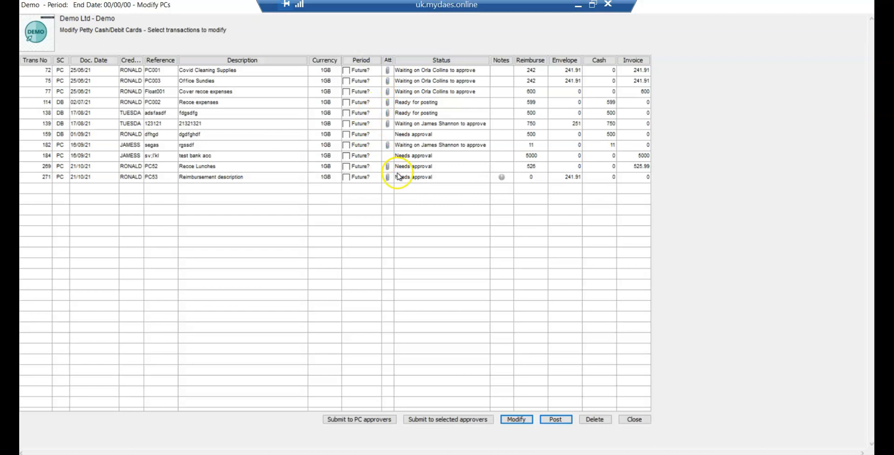
click(408, 182)
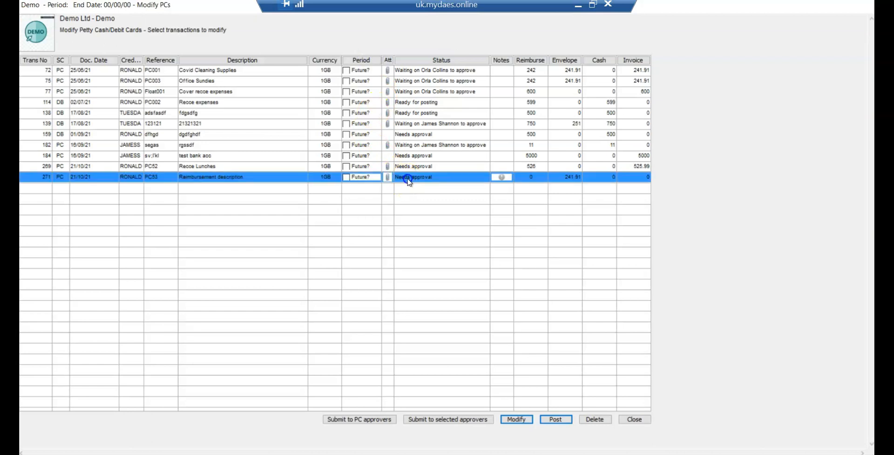
click(435, 419)
click(378, 245)
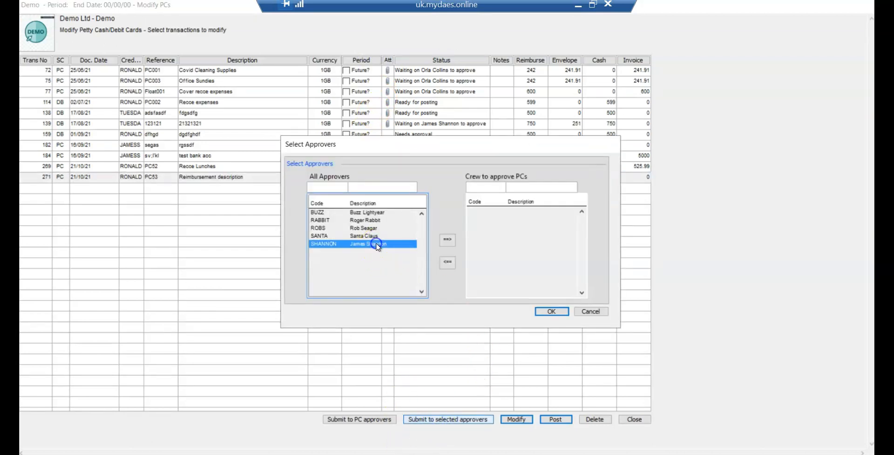
click(590, 312)
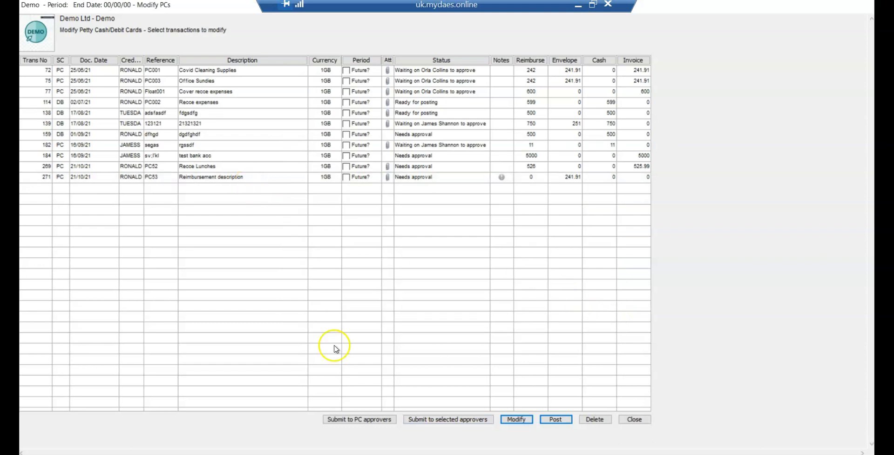
Step: Submit transaction PC53 to the petty cash approvers and send an approver reminder email for it
click(254, 178)
click(347, 420)
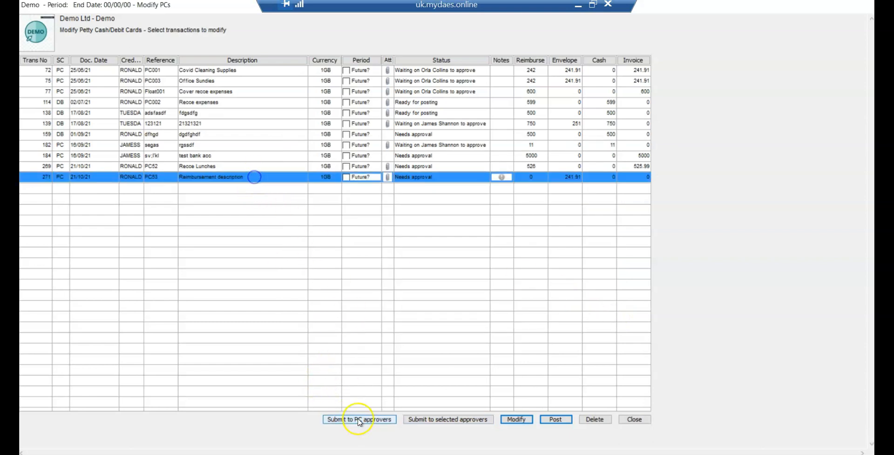
click(436, 178)
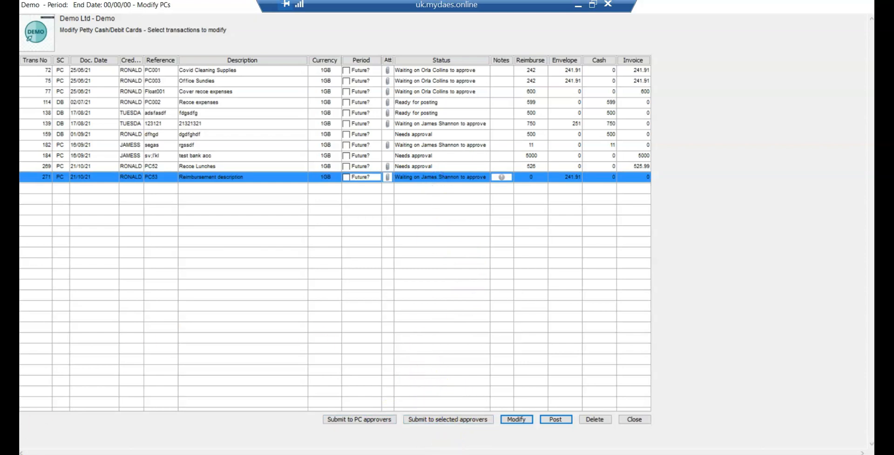
click(429, 178)
right_click(507, 178)
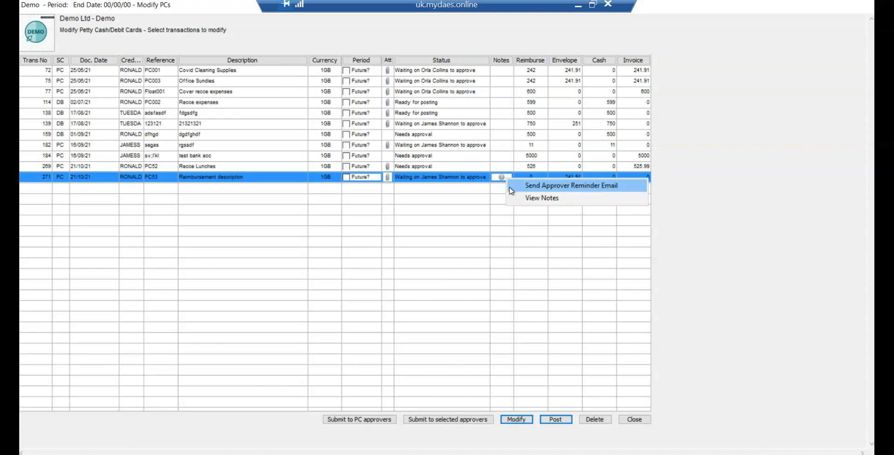
click(511, 186)
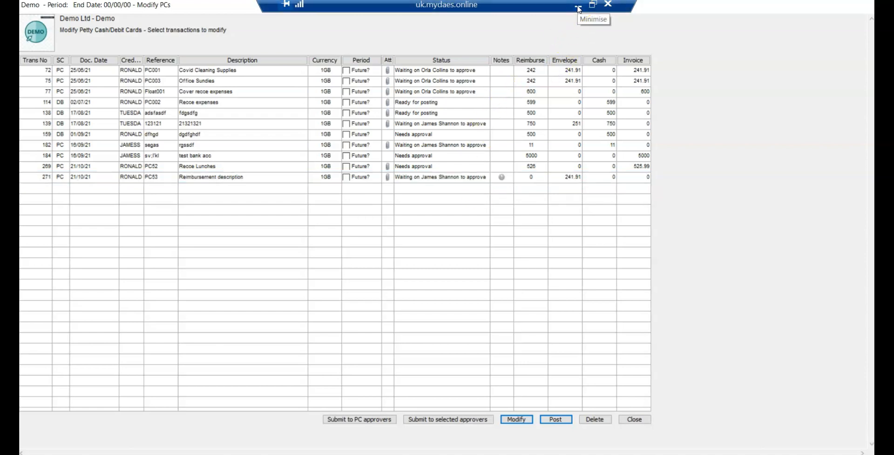
Step: Switch to Outlook and review the details and approval links in the "Demo - Urgent Petty Cash to approve" email
click(579, 8)
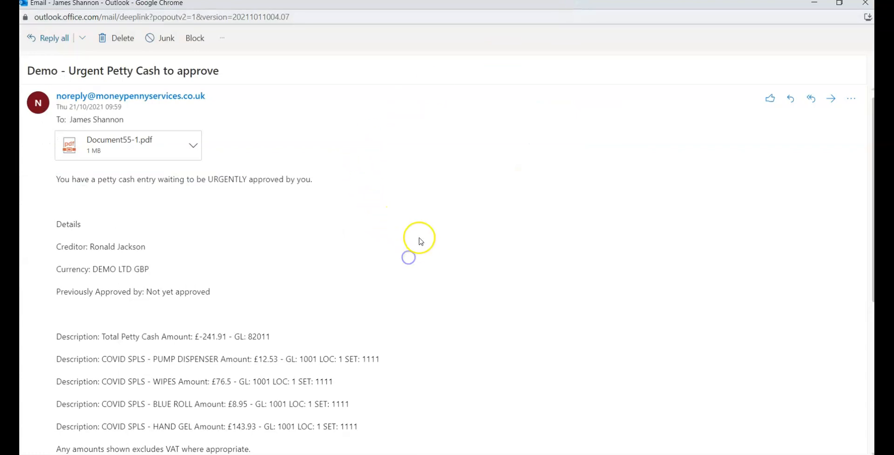
scroll(426, 233, down, 3)
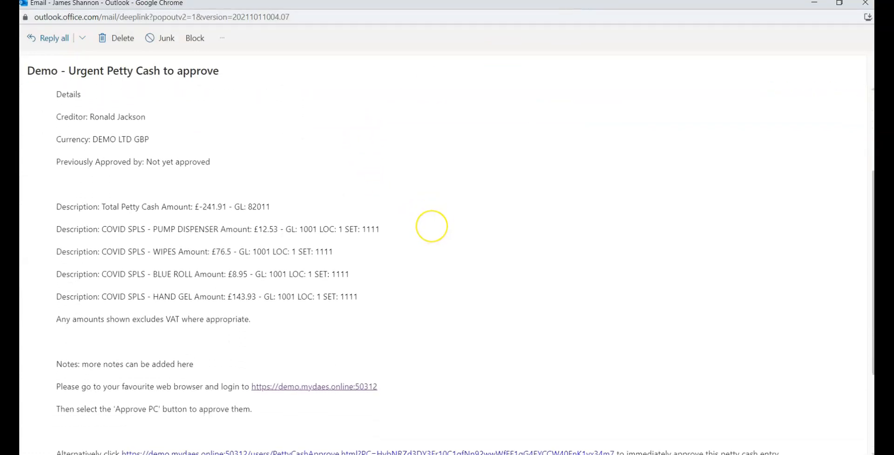
scroll(431, 226, down, 1)
scroll(433, 228, up, 3)
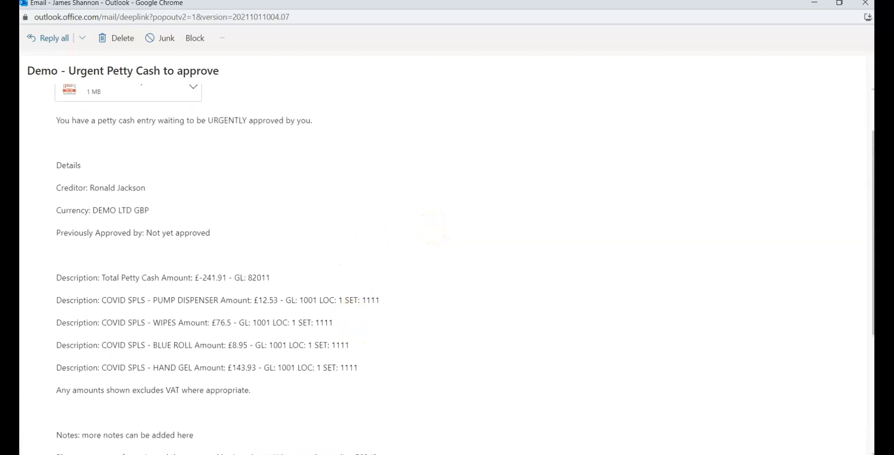
Step: Switch to the Moneypenny web portal in Chrome and open the list of petty cash transactions awaiting approval
mouse_move(422, 433)
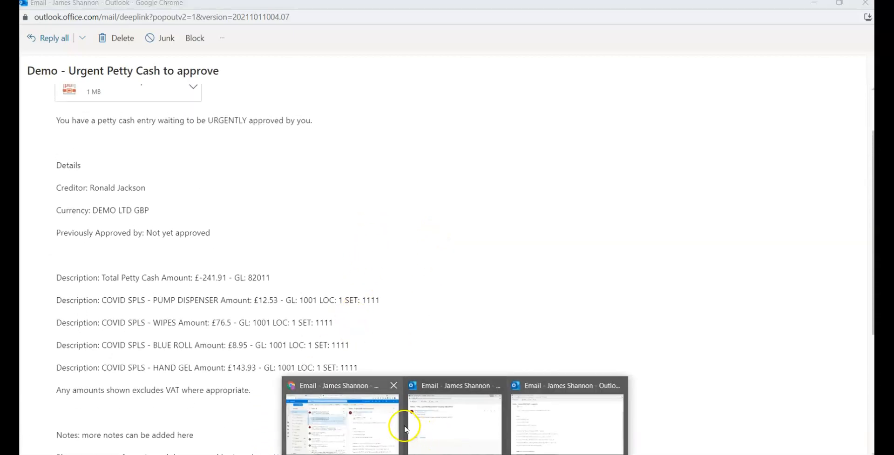
click(369, 430)
click(51, 5)
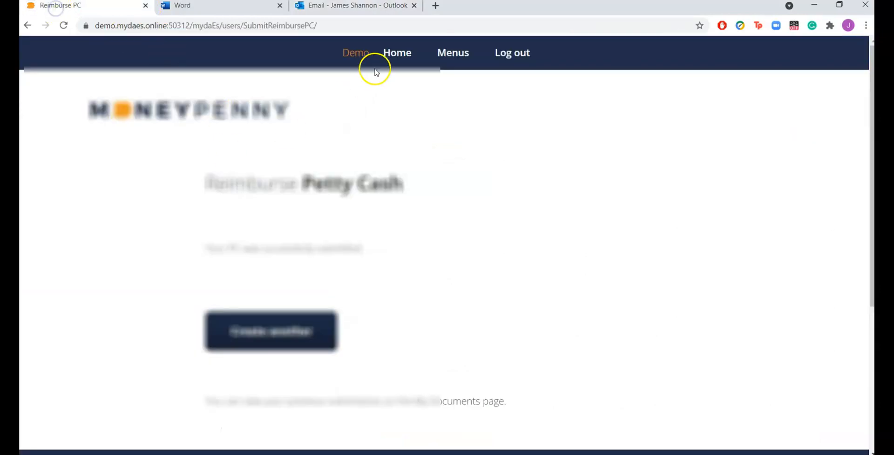
click(402, 58)
click(226, 368)
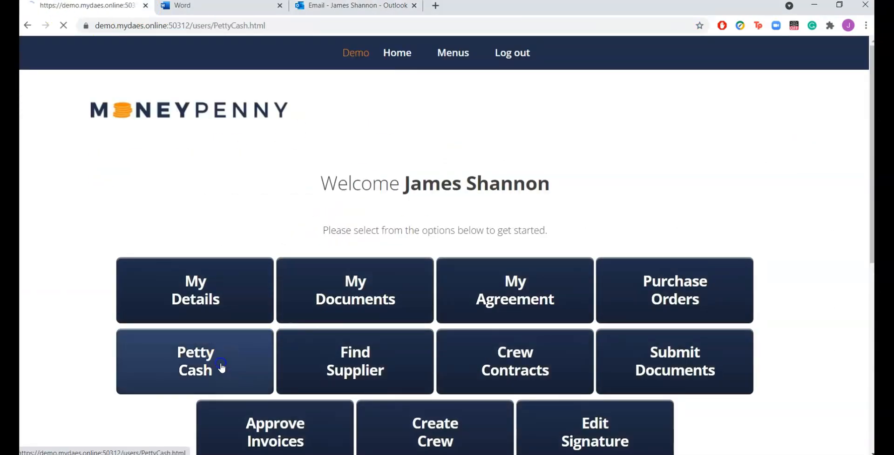
click(265, 267)
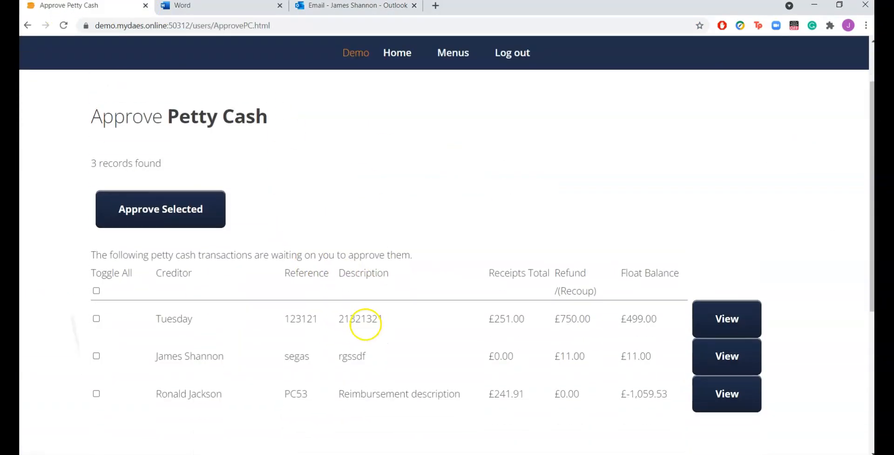
scroll(363, 288, down, 2)
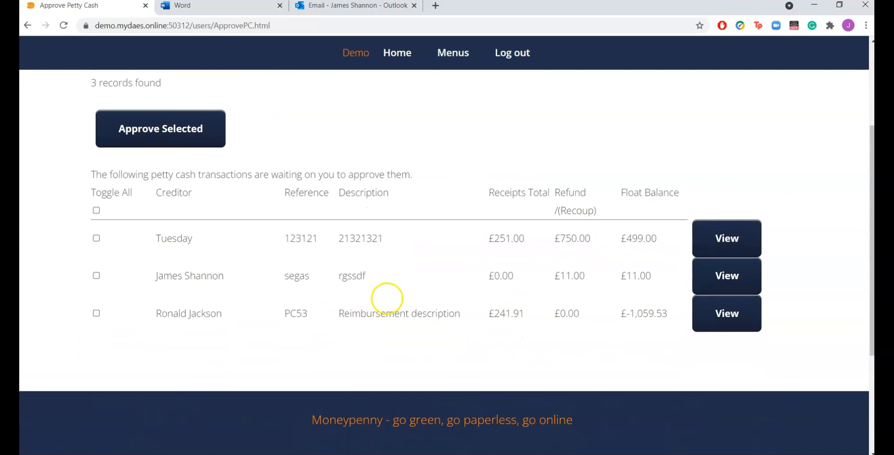
click(97, 210)
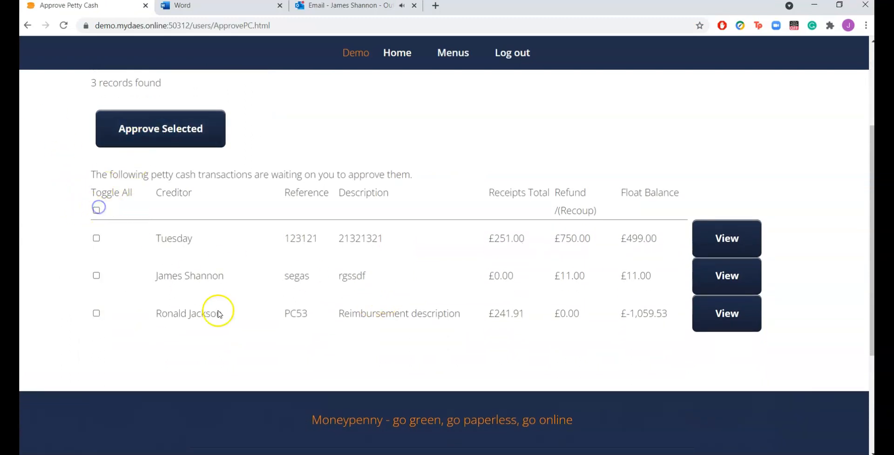
Step: Open petty cash entry PC53 for approval and review its items, notes, and approve and decline options
click(707, 320)
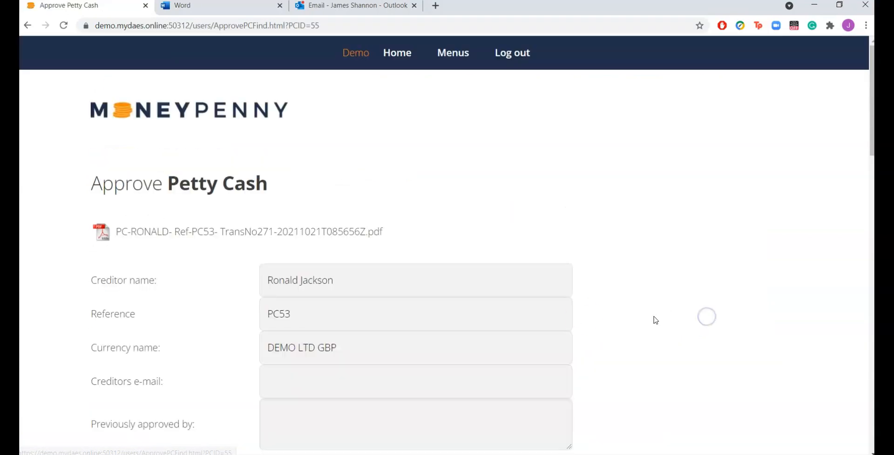
scroll(628, 292, down, 3)
scroll(627, 292, down, 6)
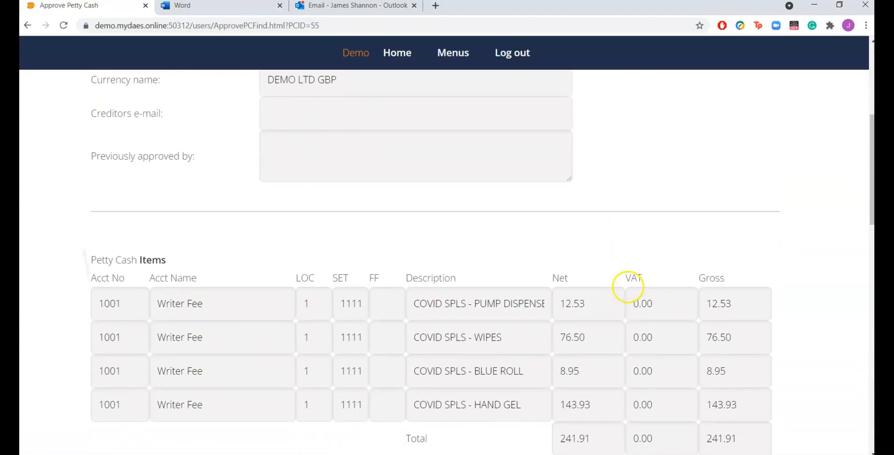
scroll(629, 283, down, 6)
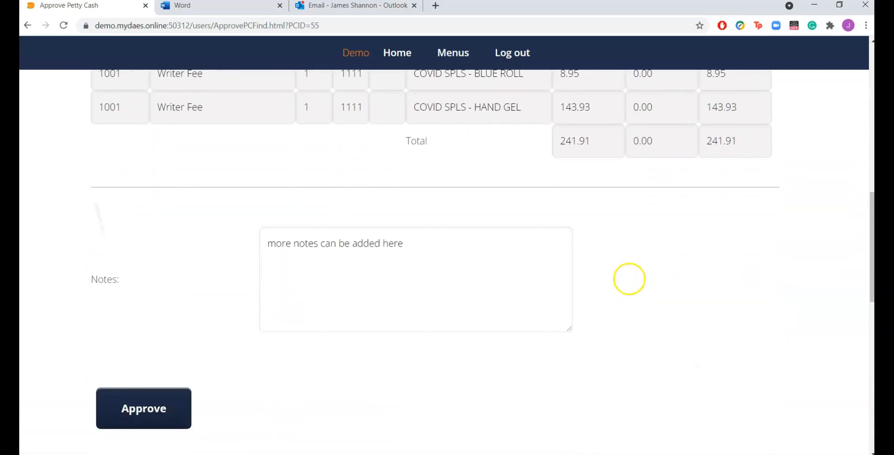
scroll(629, 279, down, 3)
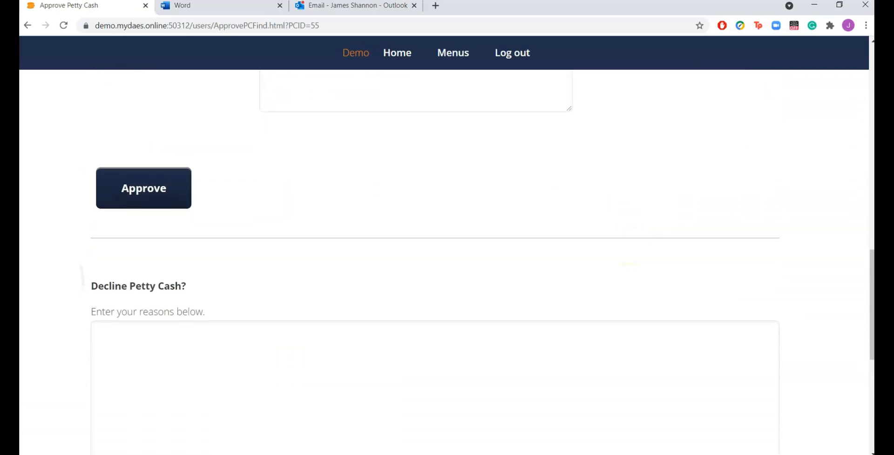
Step: Examine petty cash entry PC53's creditor details, attachment name, item lines, account coding and totals before deciding on approval
scroll(453, 208, up, 15)
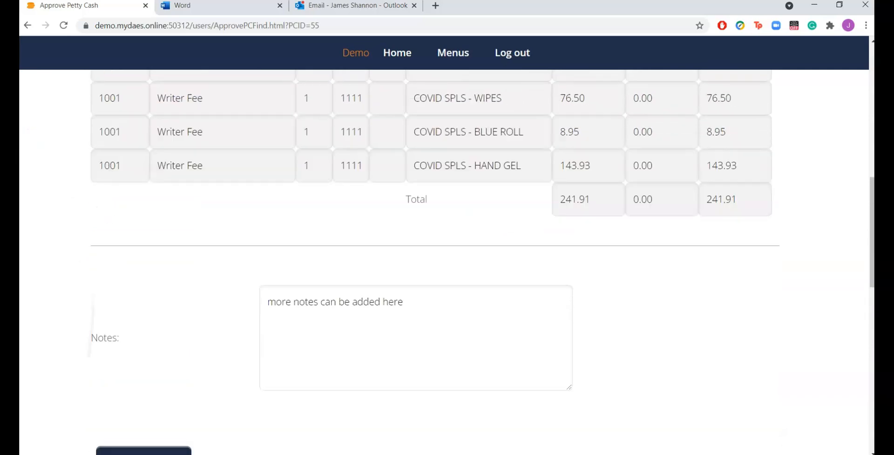
scroll(447, 251, up, 4)
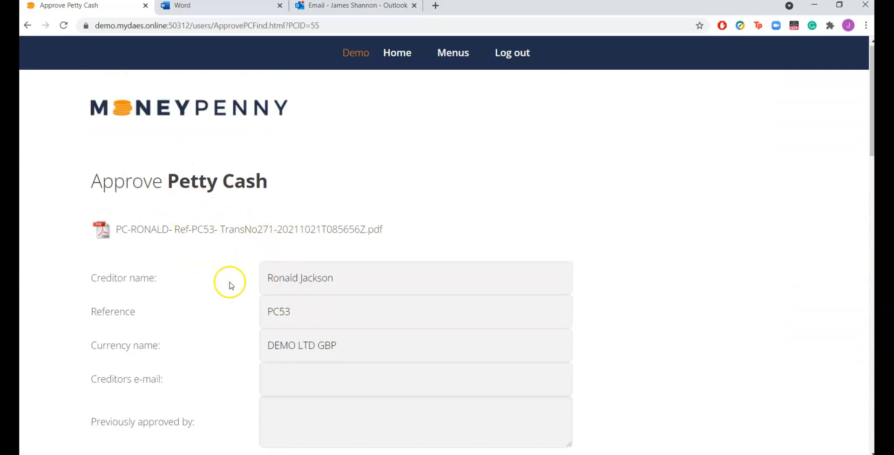
scroll(501, 236, down, 3)
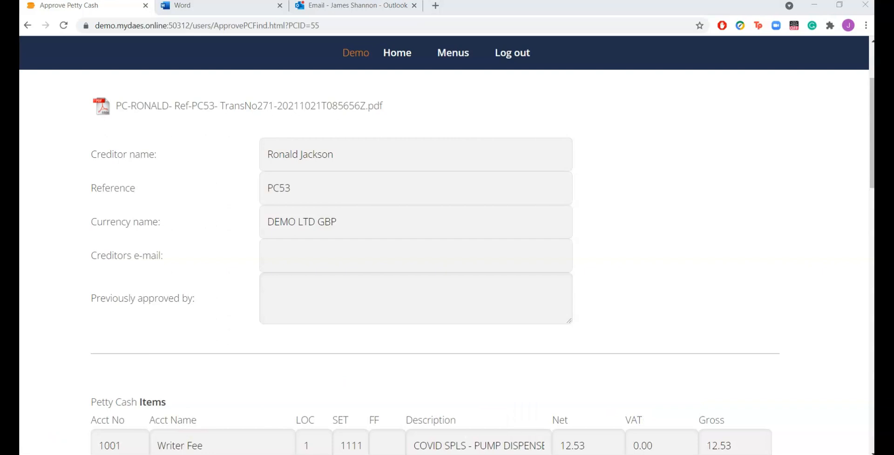
click(713, 273)
scroll(714, 273, down, 4)
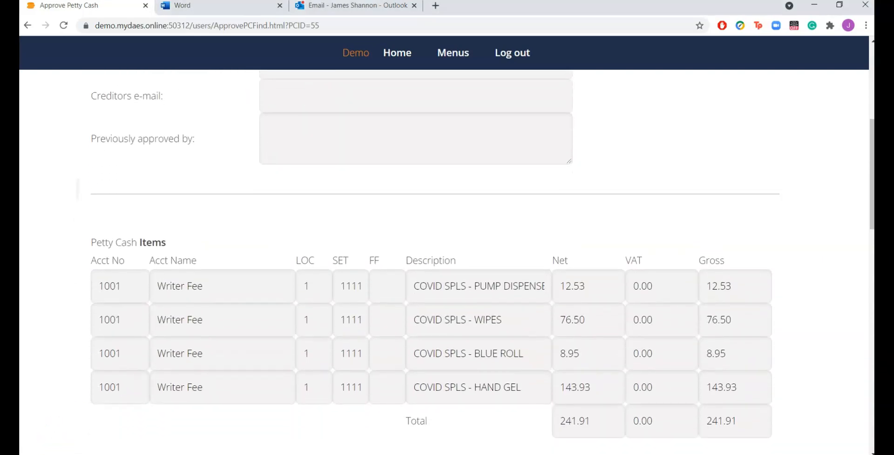
click(473, 263)
click(300, 266)
click(309, 317)
click(503, 338)
click(690, 298)
scroll(366, 291, down, 3)
scroll(366, 291, down, 5)
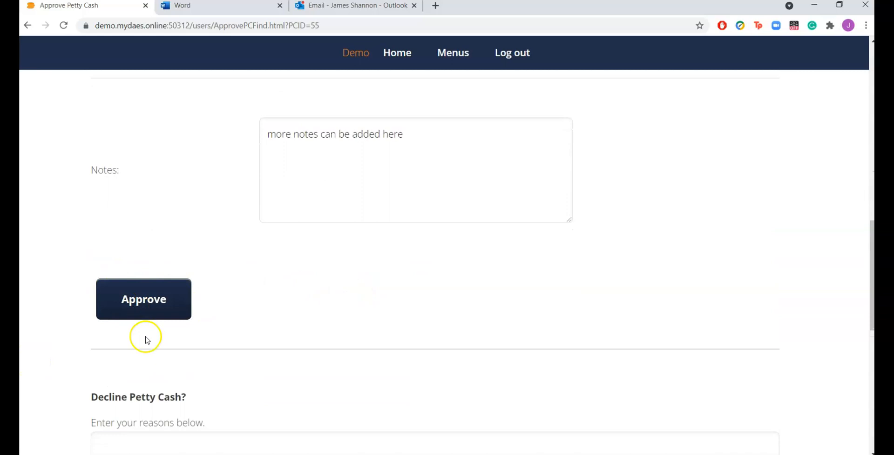
Step: Decline petty cash entry PC53 with the reason "not paying"
scroll(520, 256, down, 3)
scroll(520, 257, down, 2)
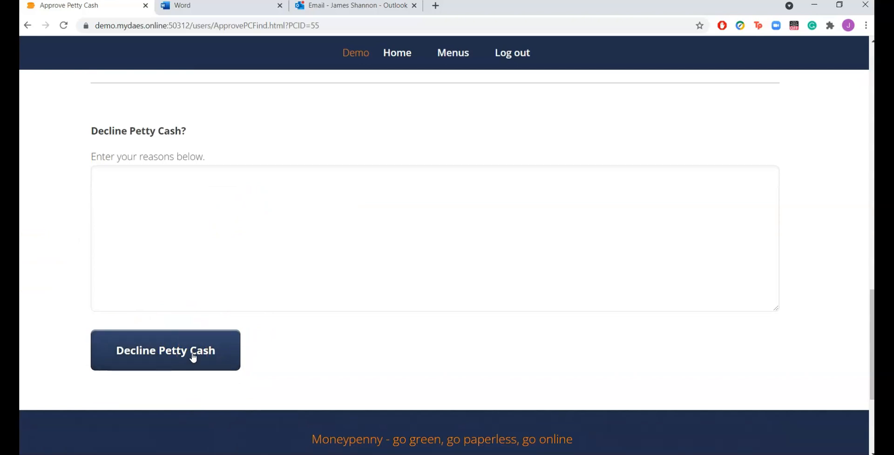
click(158, 253)
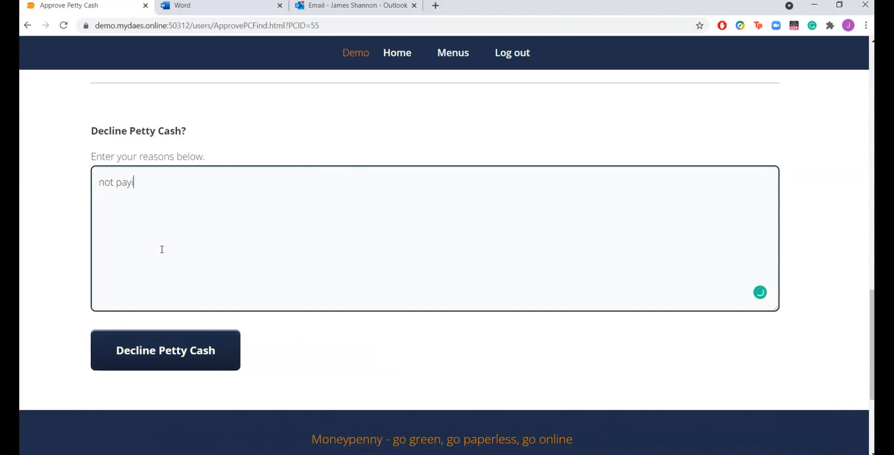
click(190, 353)
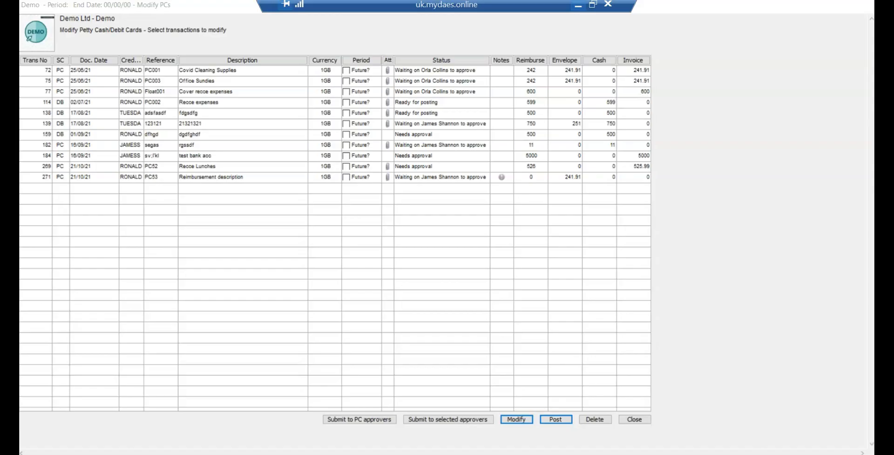
Step: Switch to the remote Moneypenny desktop application and view the declined reason for transaction PC53
click(499, 177)
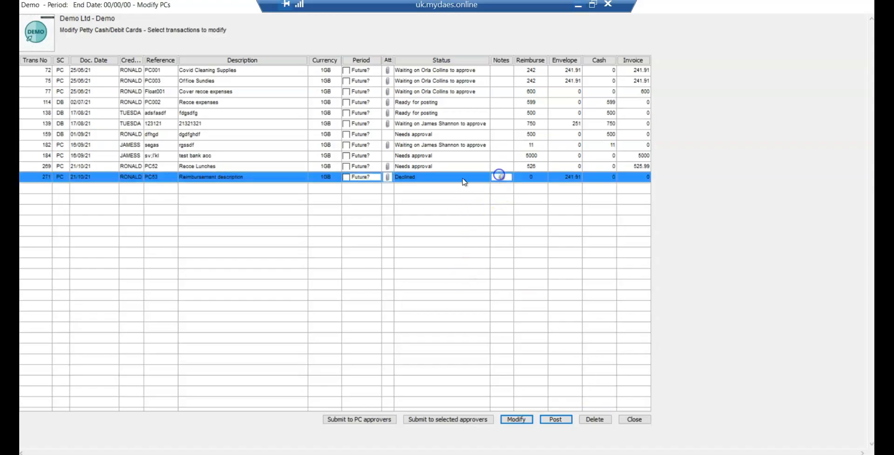
right_click(441, 174)
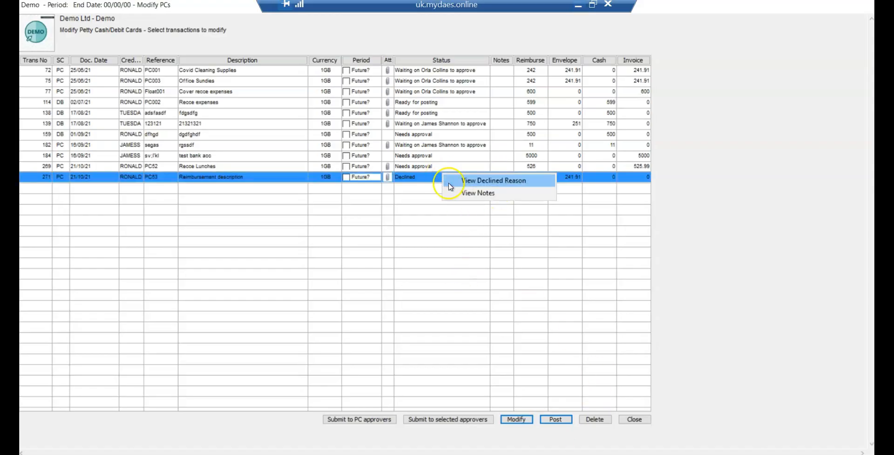
click(475, 181)
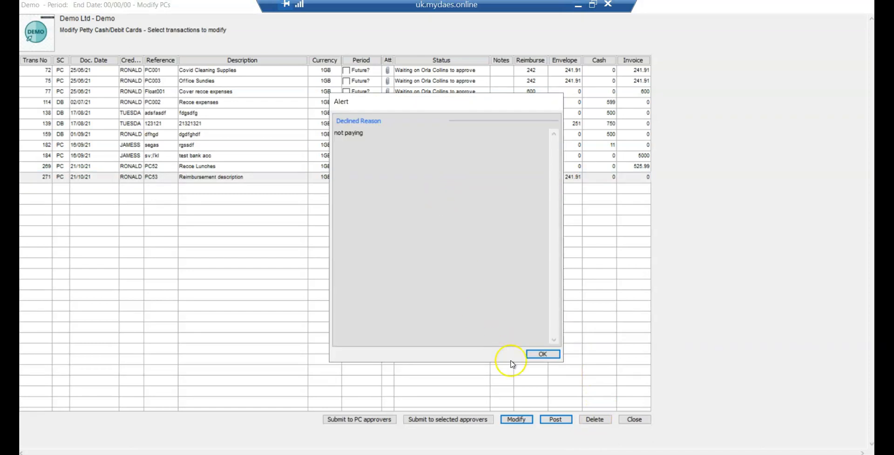
click(541, 354)
Step: Reopen and save transaction PC53, and resubmit it to the selected approver with code SHANNON
double_click(433, 178)
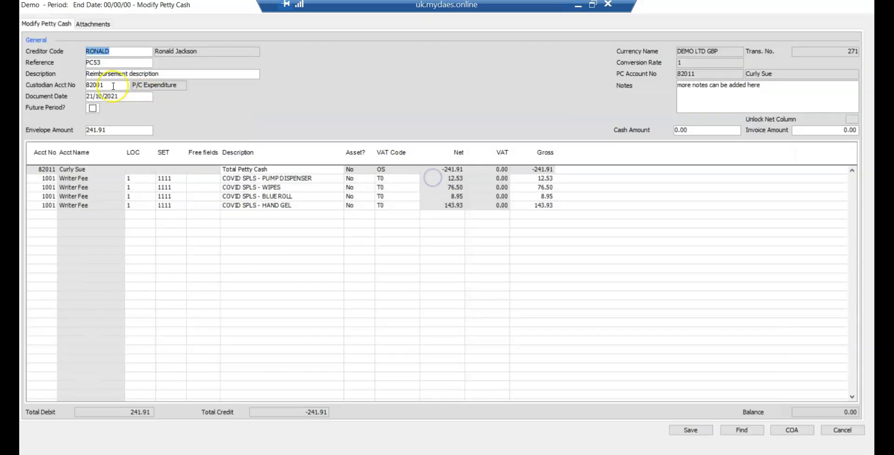
click(683, 428)
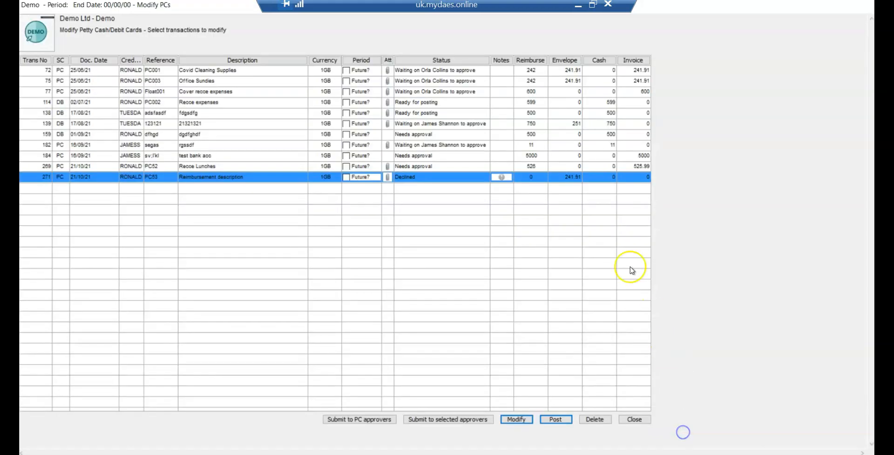
click(426, 179)
click(418, 420)
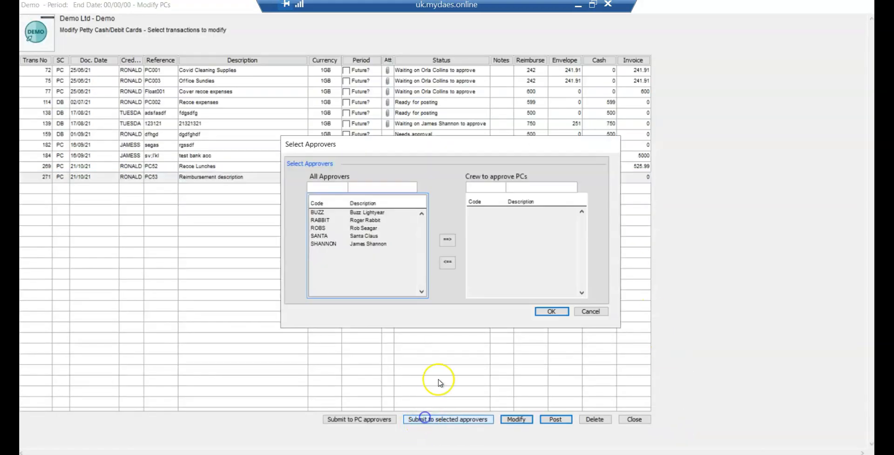
click(377, 244)
click(447, 239)
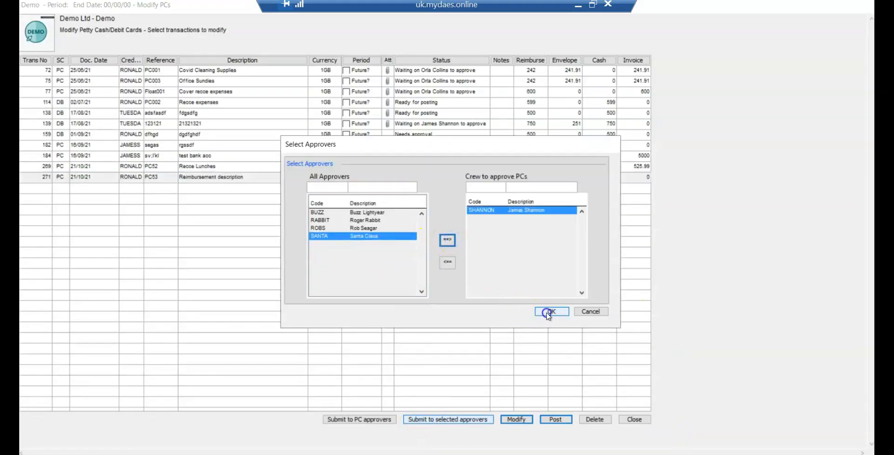
click(551, 312)
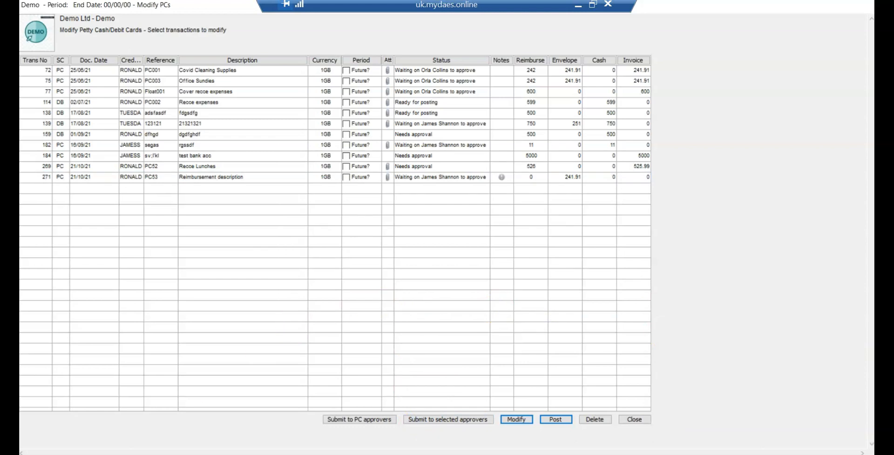
Step: Post petty cash transaction PC53 and close the list of transactions to modify
click(465, 177)
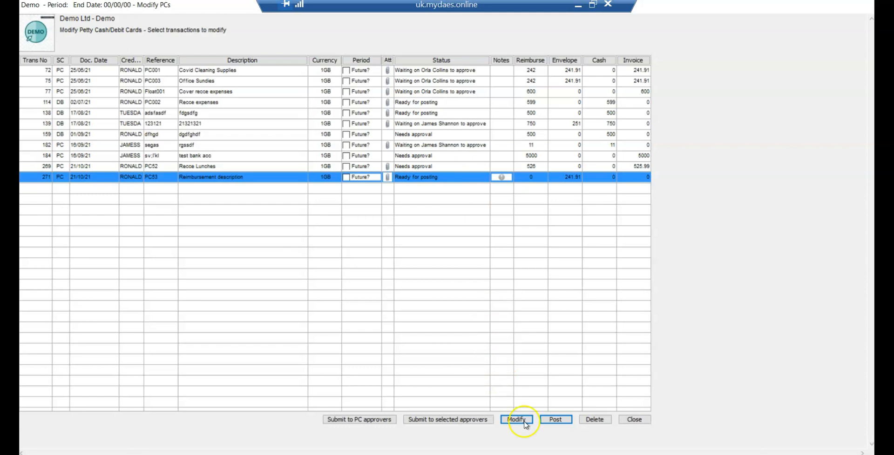
click(556, 419)
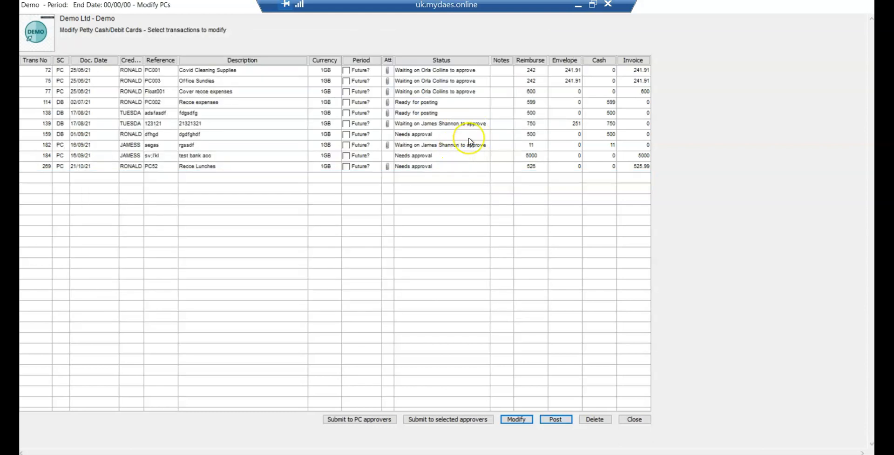
key(Escape)
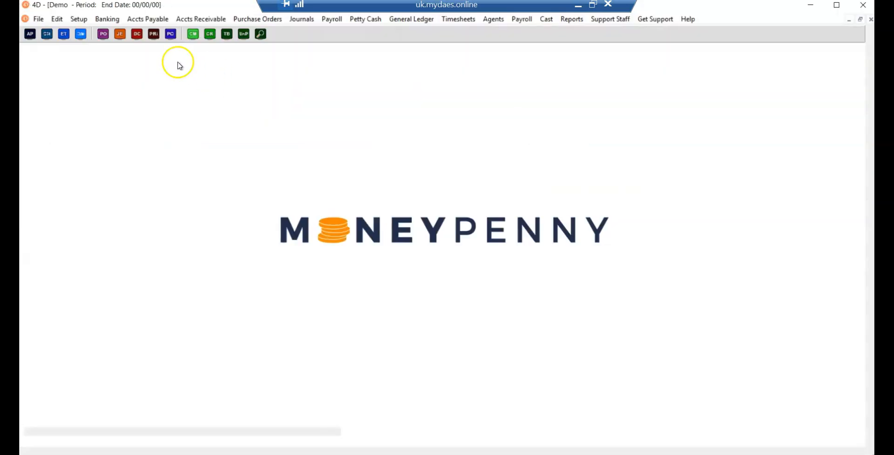
Step: Open the accounts payable invoices to modify, review the last invoice described as "Petty Cash", and close it
click(152, 19)
click(151, 54)
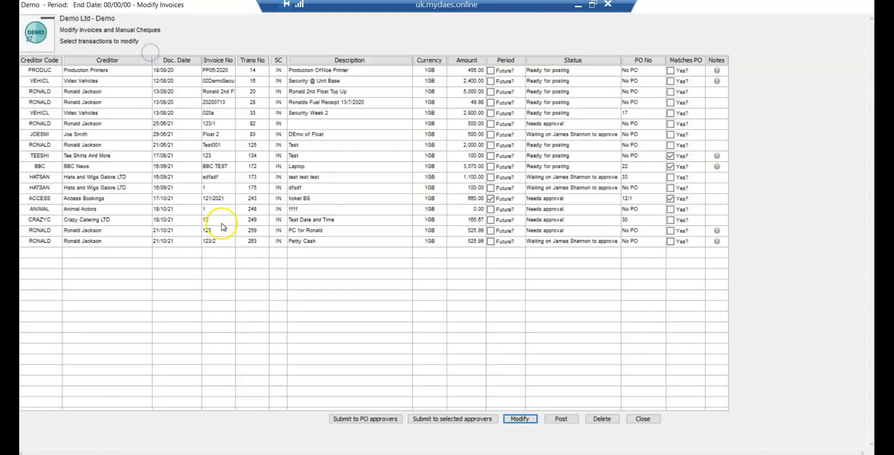
click(185, 240)
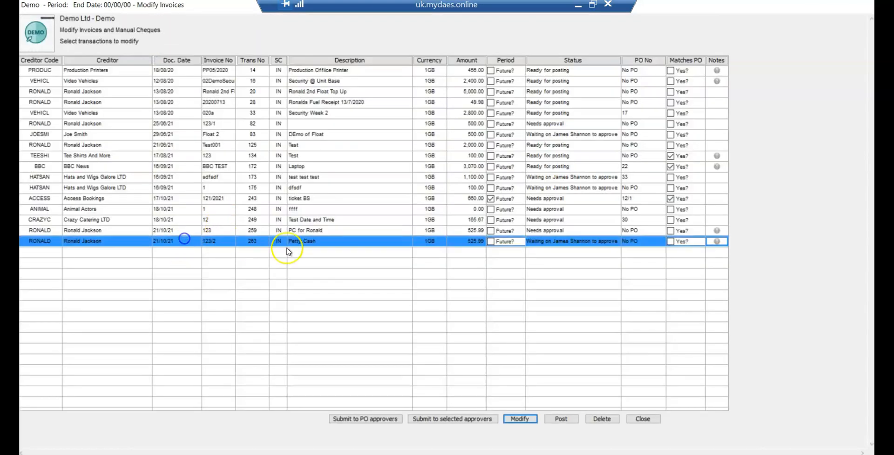
double_click(338, 243)
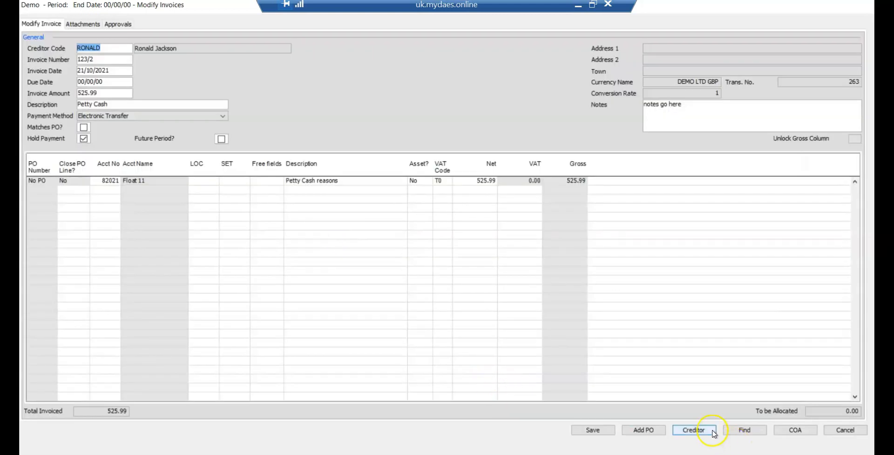
click(713, 433)
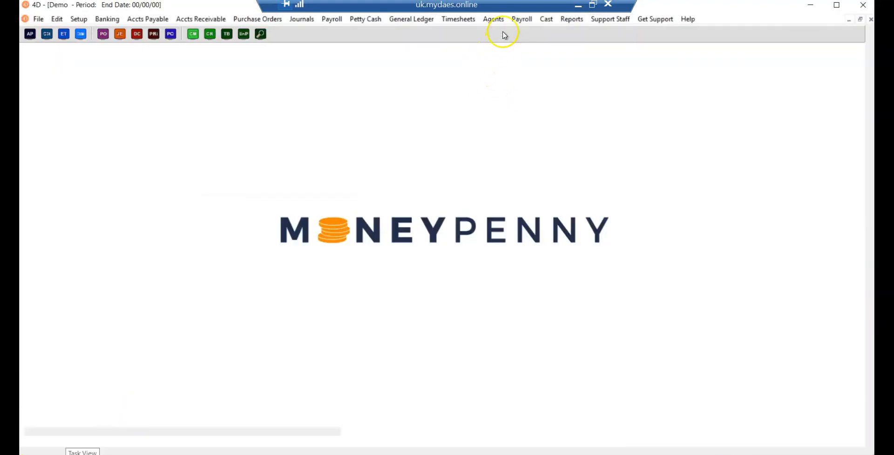
Step: Find all petty cash transactions in all currencies and open PC53, "Reimbursement description"
click(375, 20)
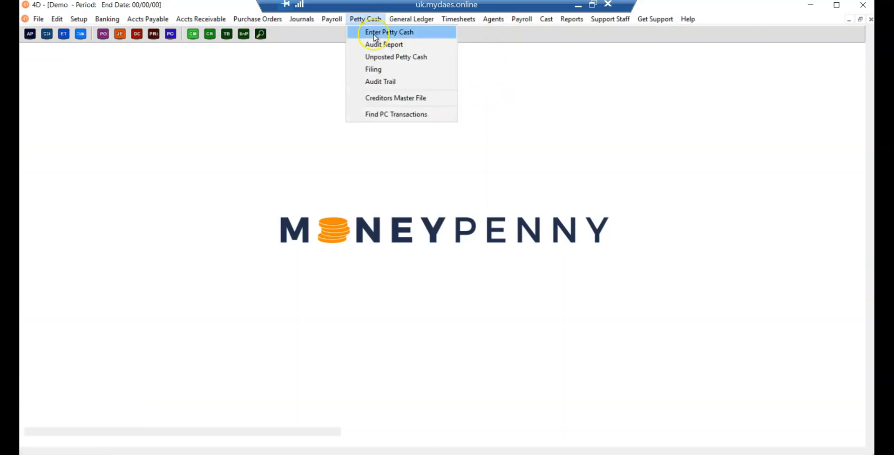
click(380, 114)
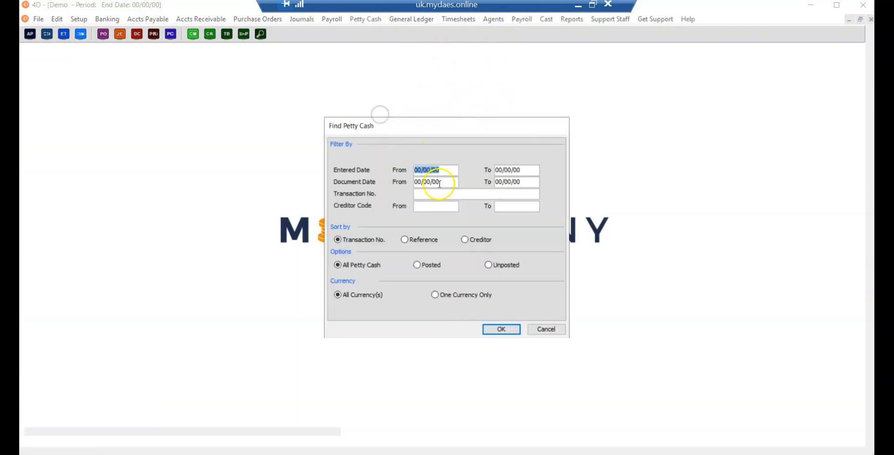
click(500, 330)
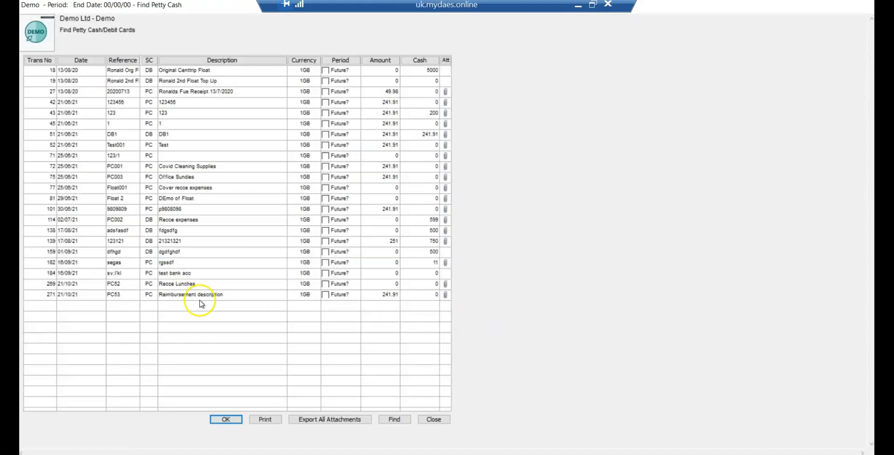
click(193, 298)
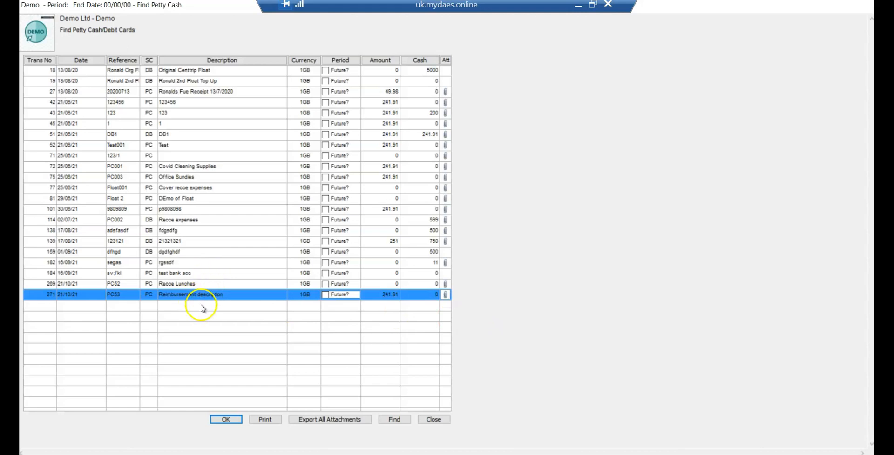
double_click(205, 298)
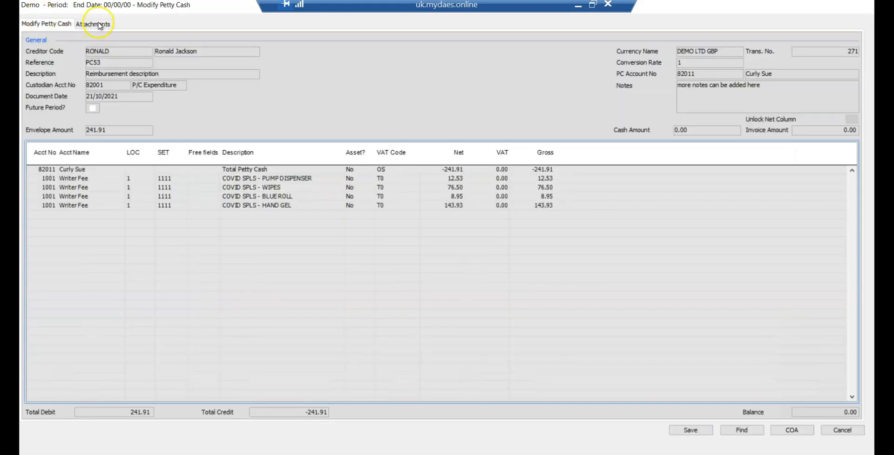
Step: View the PDF attached to transaction PC53, and close the attachment and the transaction
click(95, 24)
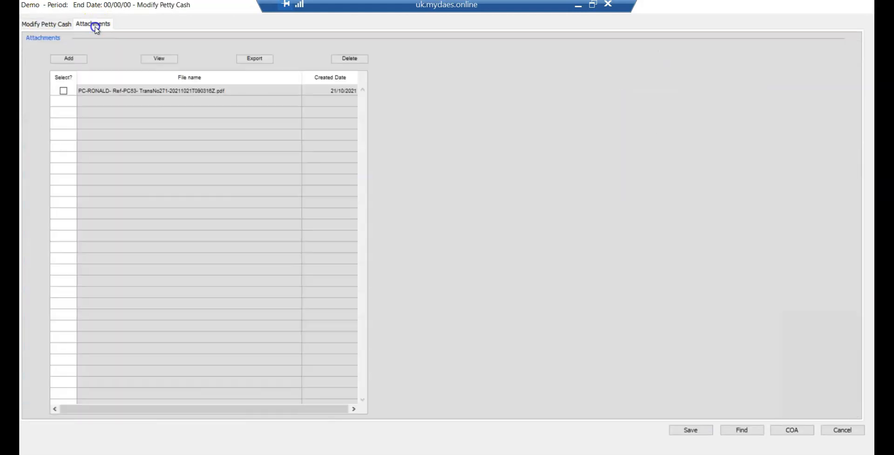
click(107, 92)
click(153, 62)
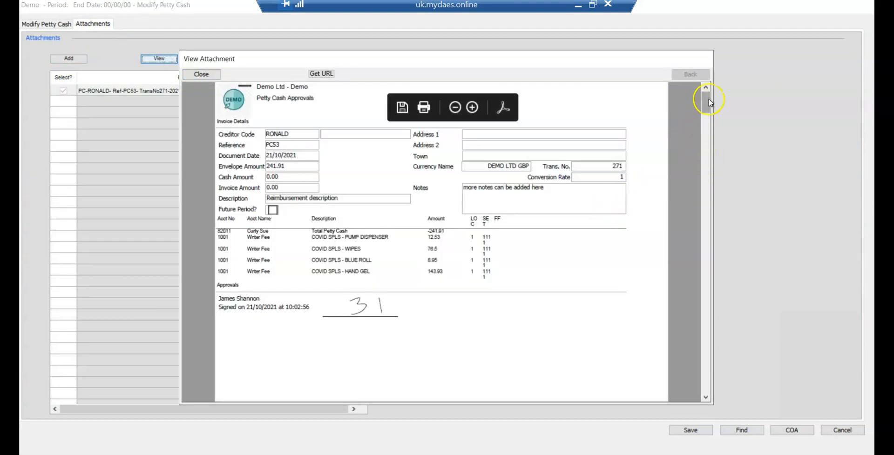
drag(708, 99, 709, 165)
drag(706, 196, 697, 268)
click(202, 74)
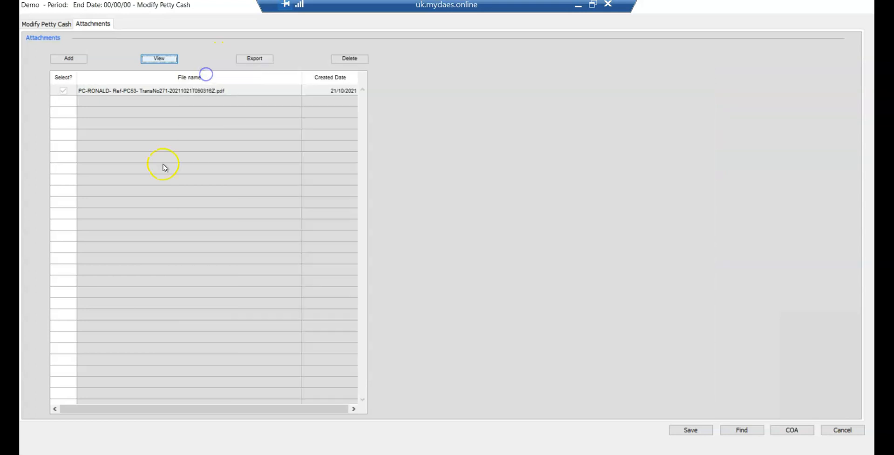
click(697, 430)
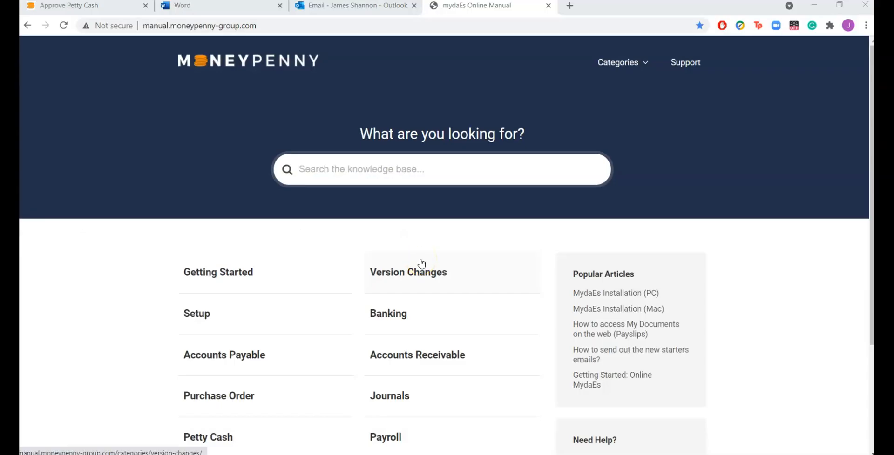
Step: Search the mydaEs Online Manual in Chrome for "online petty cash" and open the Online Petty Cash article
click(416, 174)
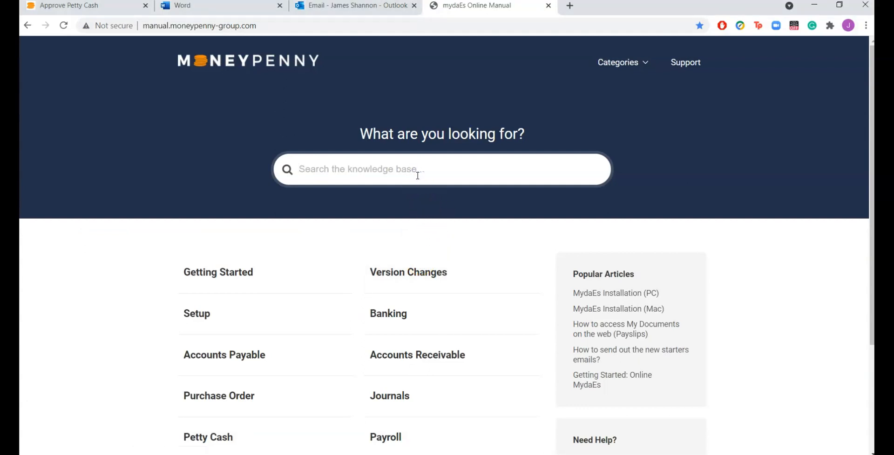
text(online petty ca)
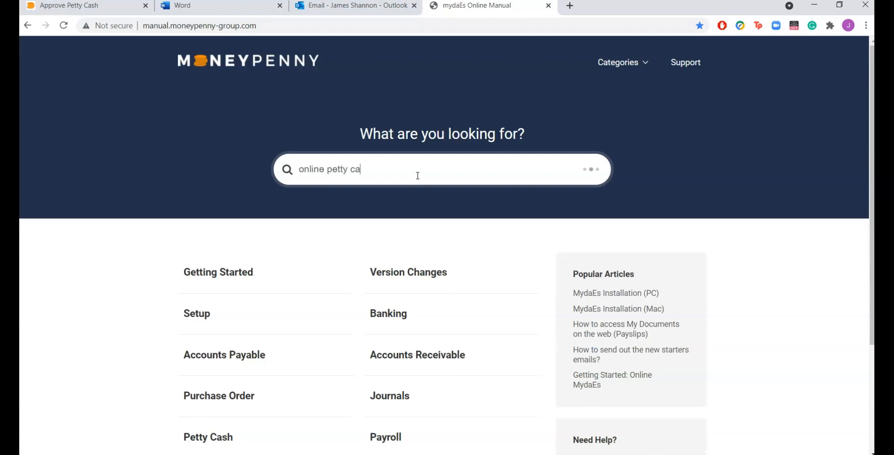
text(sh)
click(392, 217)
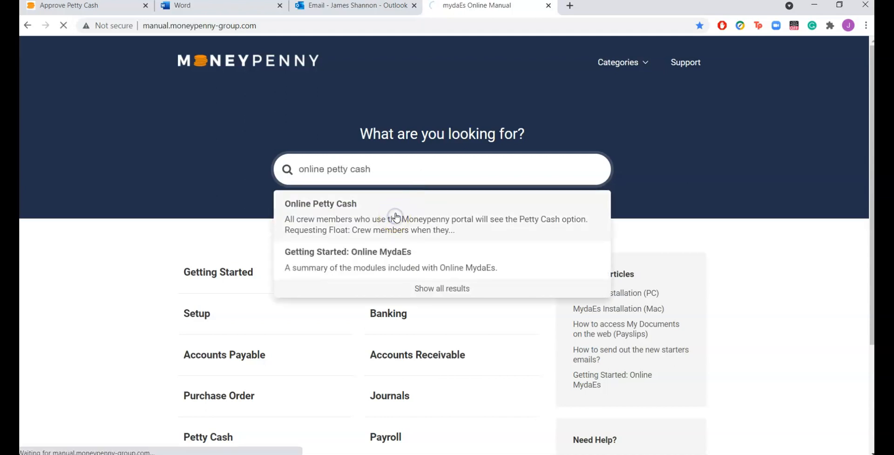